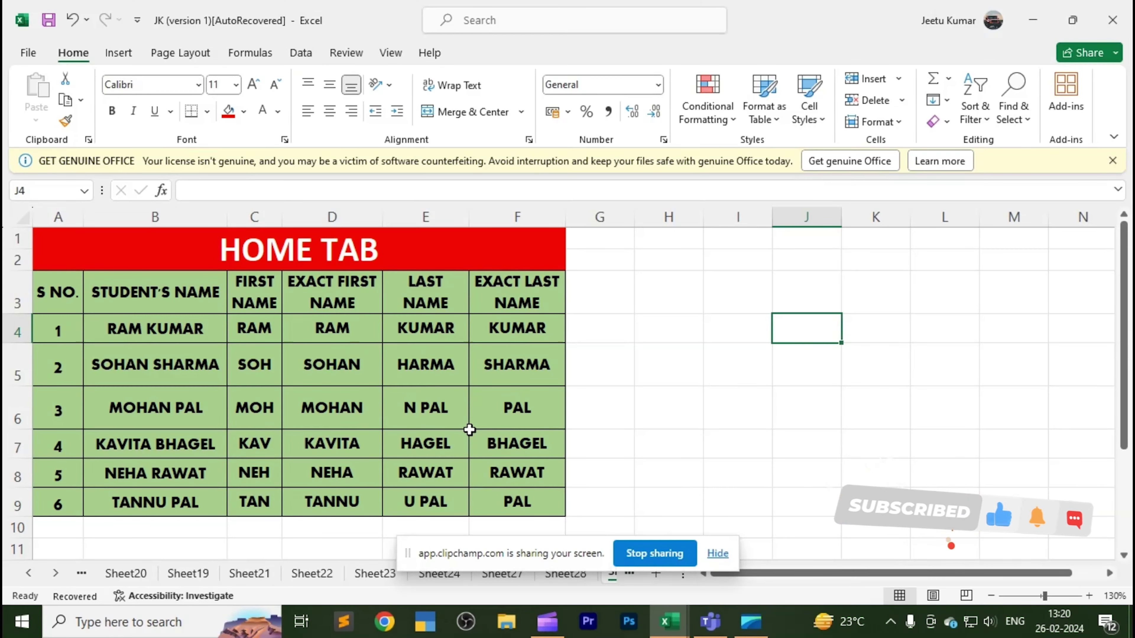
Step: Inspect the formula that extracts the last name, then move to an empty cell
click(714, 554)
click(554, 444)
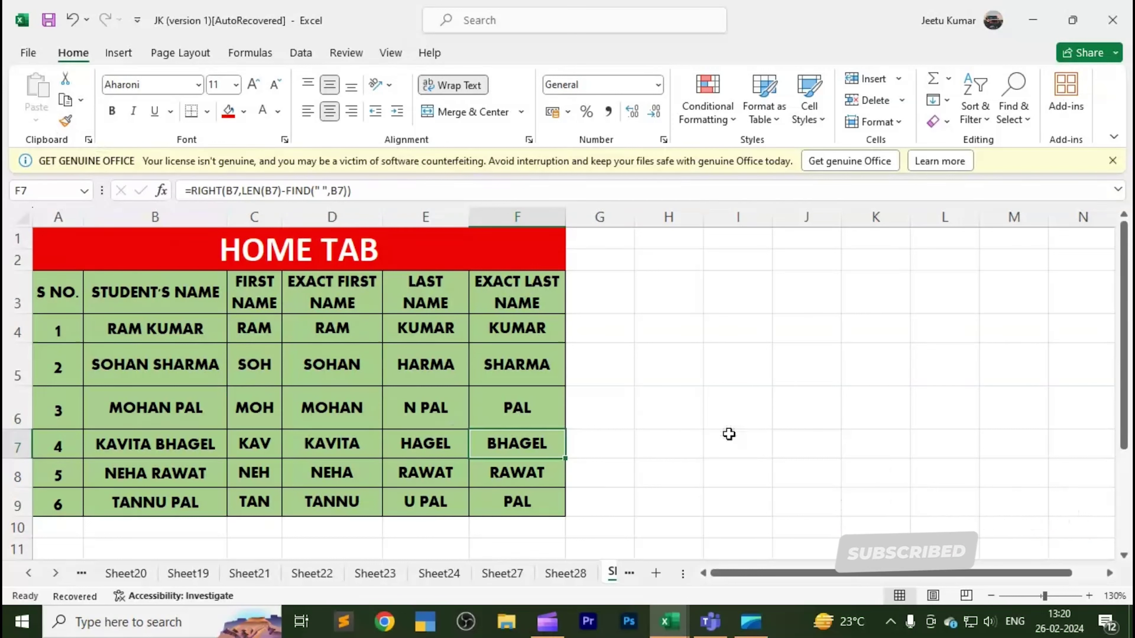
click(737, 329)
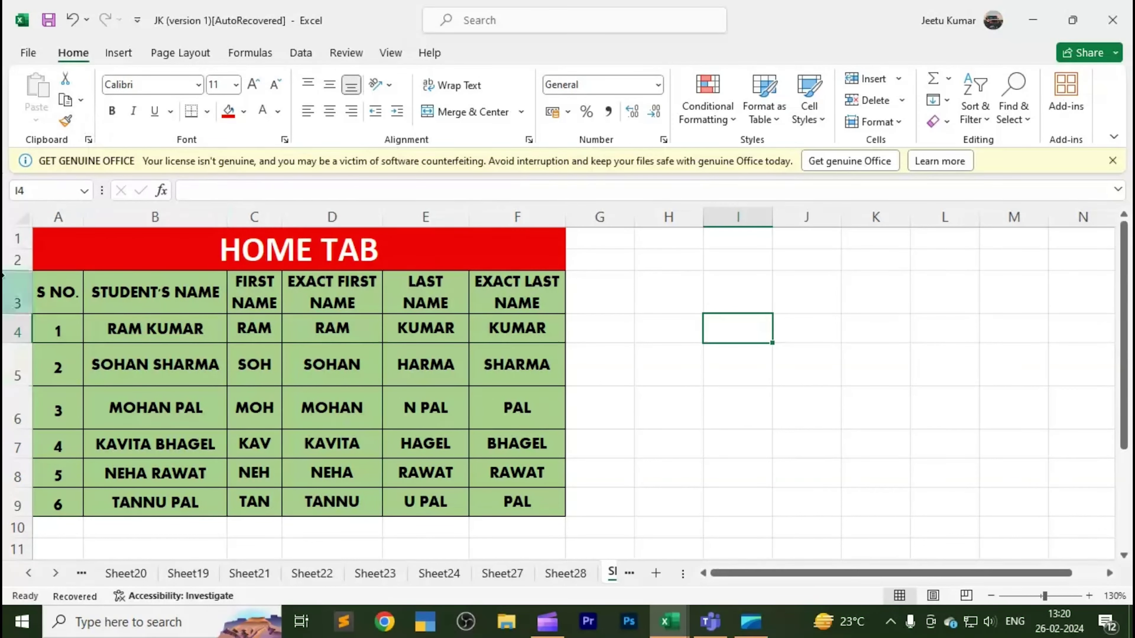
Step: Copy the header row A3:F3 and paste it at I3
mouse_move(52, 281)
mouse_down()
mouse_move(398, 272)
mouse_move(481, 273)
mouse_move(486, 289)
mouse_up()
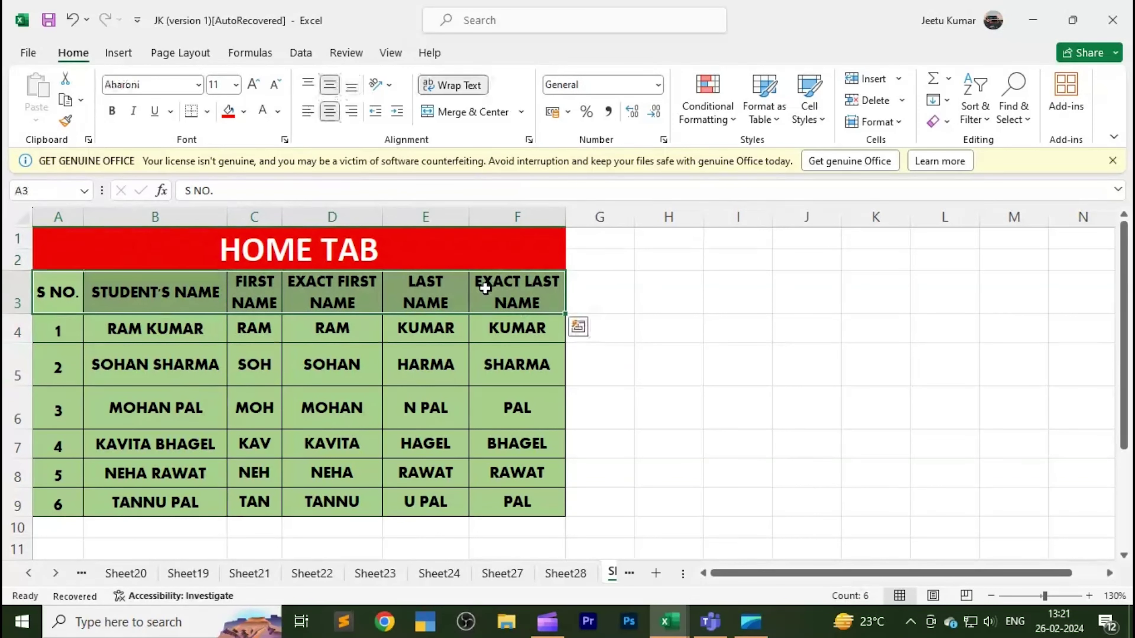
click(66, 100)
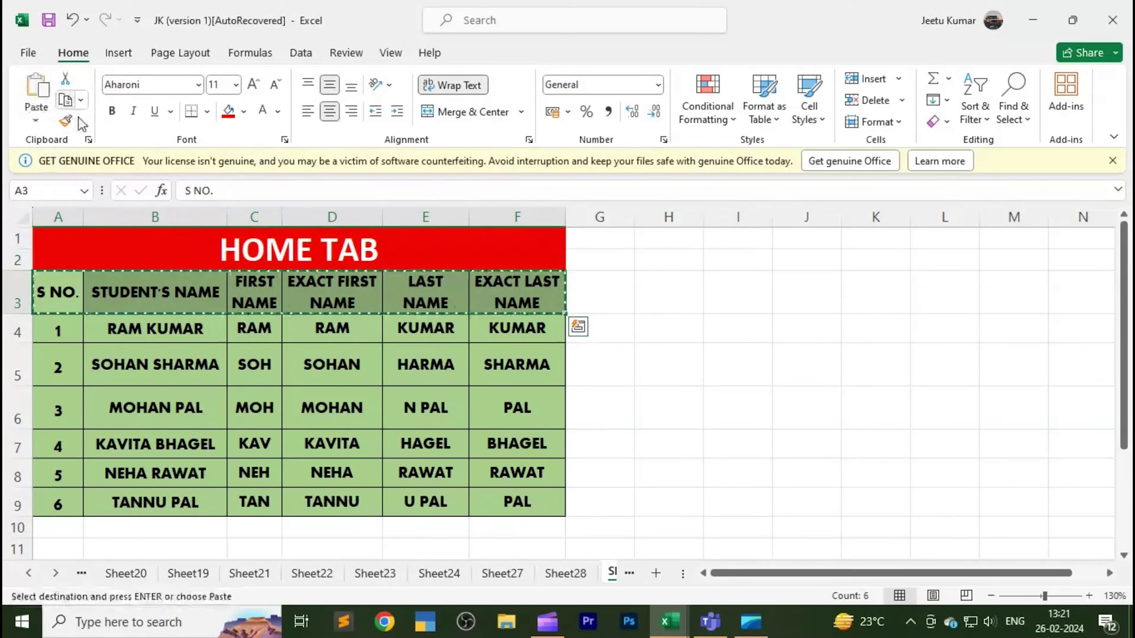
click(720, 291)
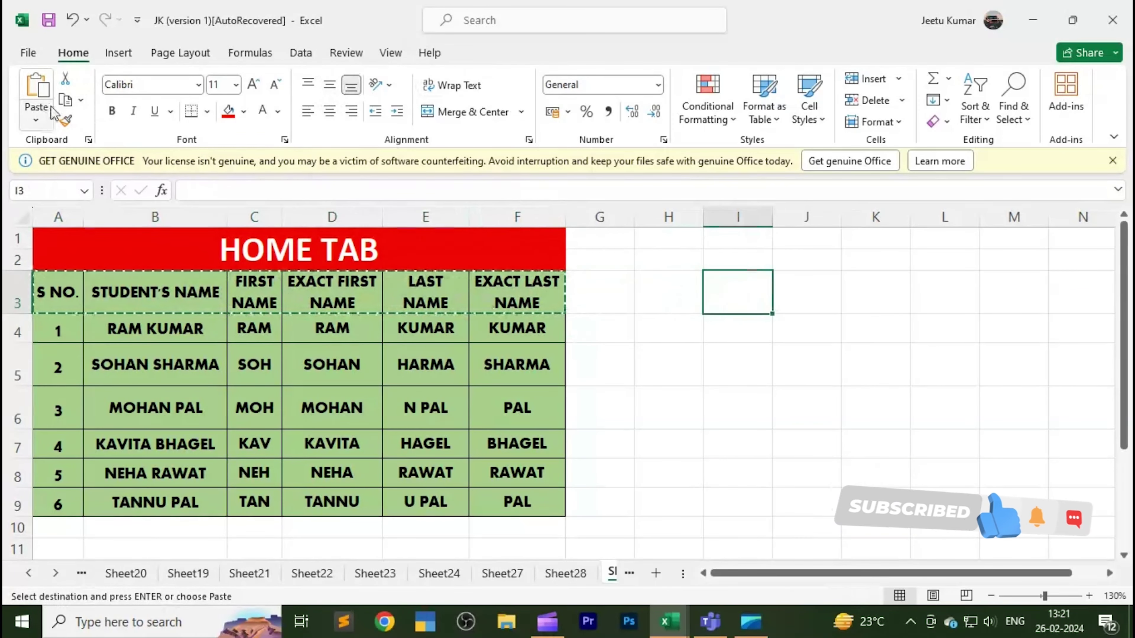
click(36, 87)
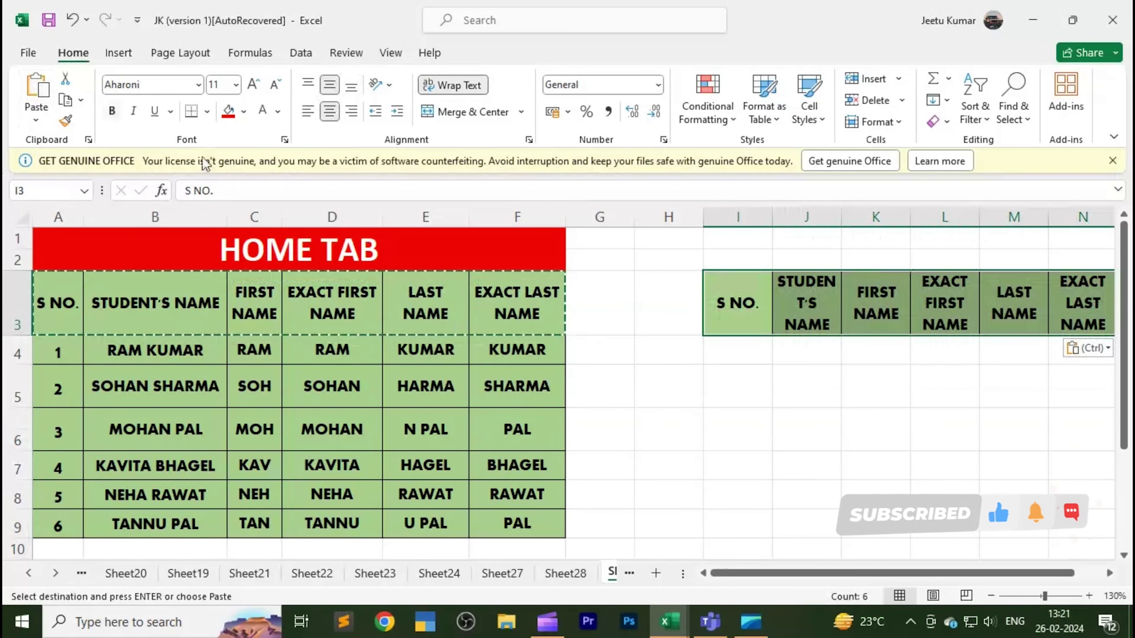
click(745, 375)
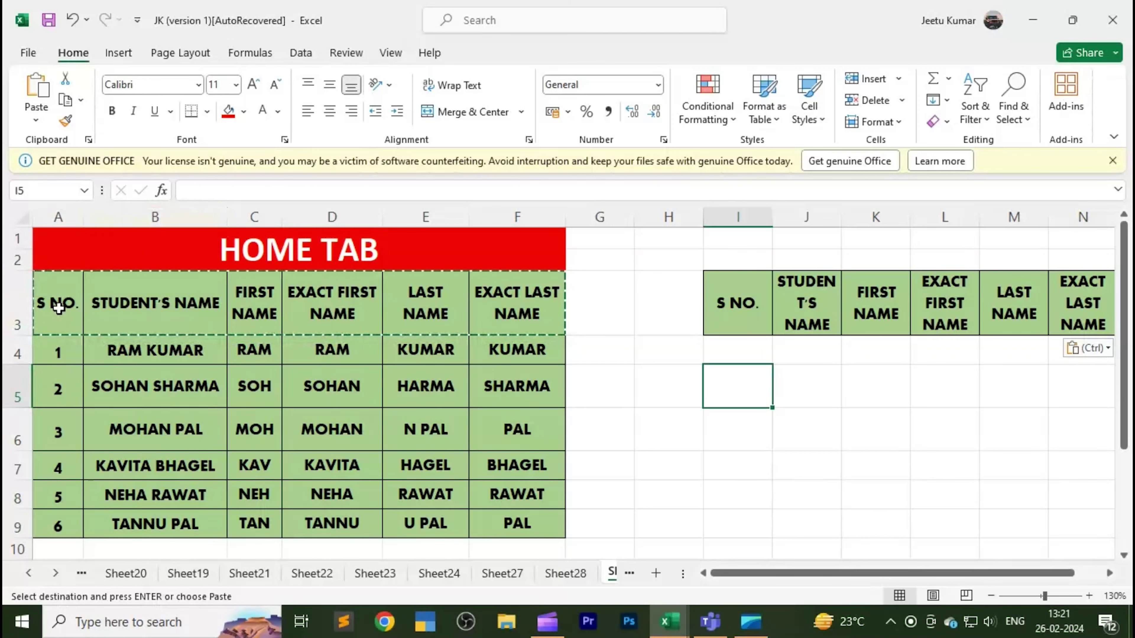
Step: Cut the original header row A3:F3 to move it to I4
drag(56, 303, 490, 288)
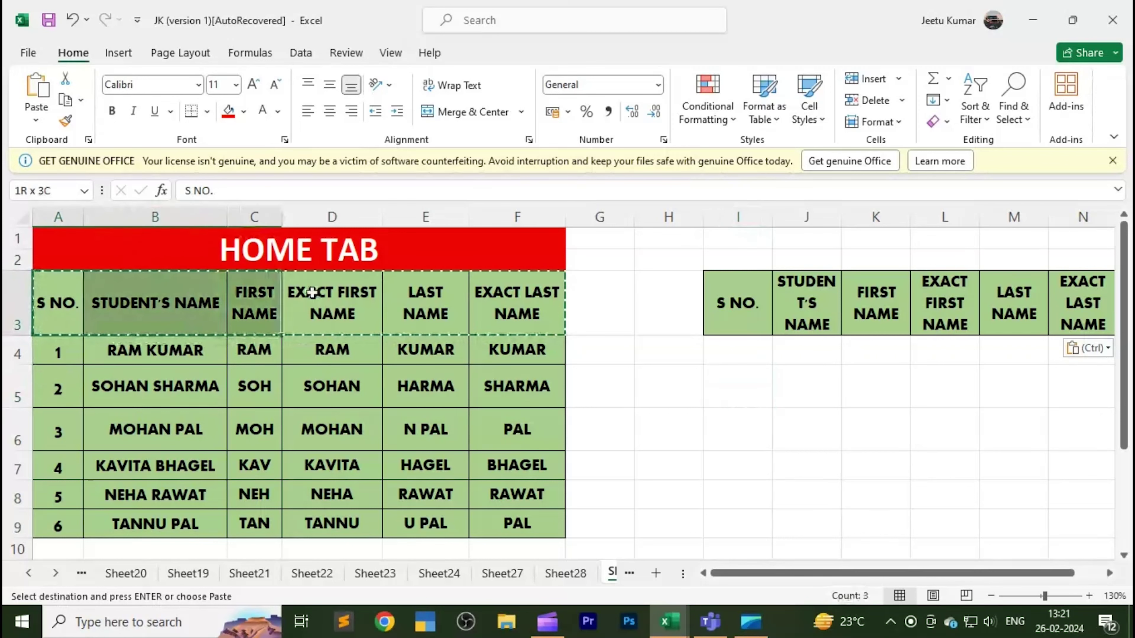
click(67, 83)
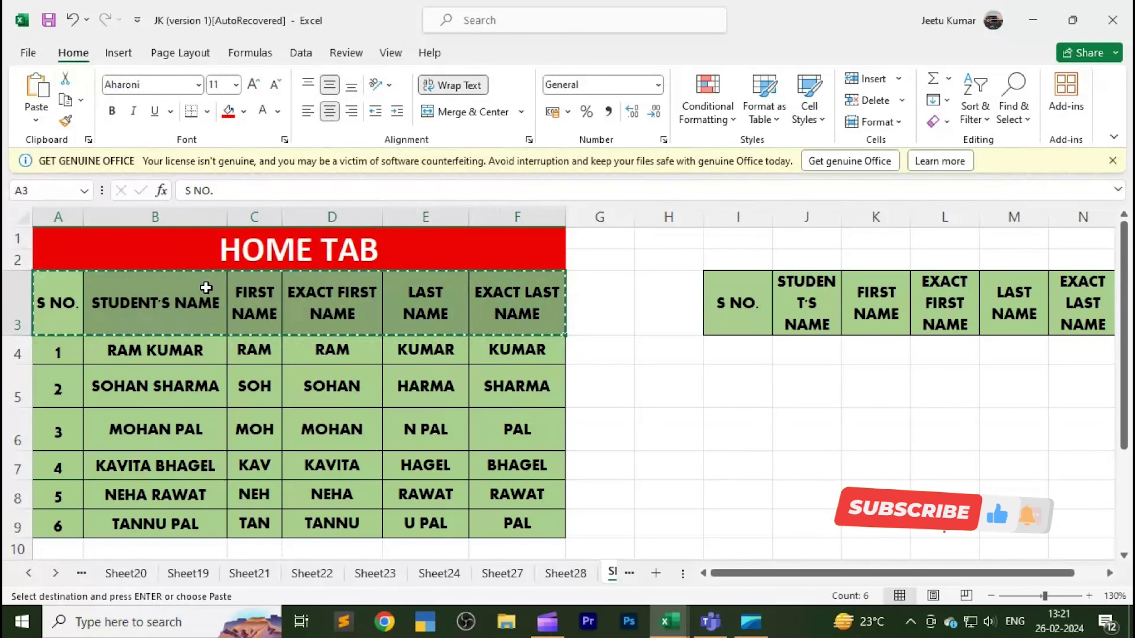
click(733, 359)
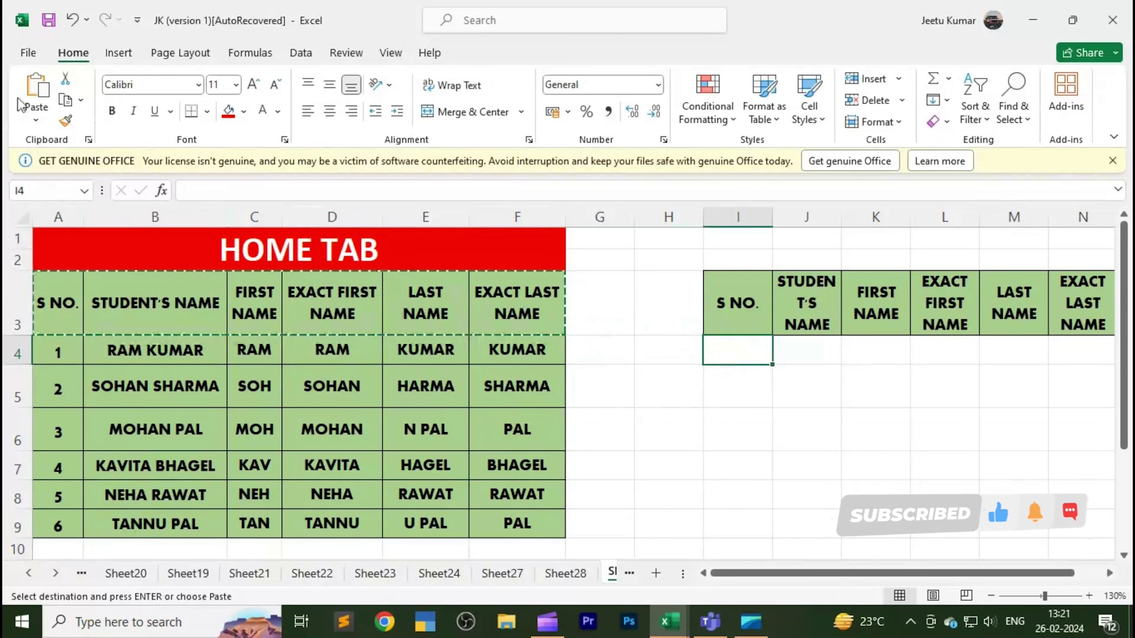
Step: Paste the cut headers into I4, then undo the move and the extra copy
click(35, 92)
mouse_move(726, 371)
mouse_down()
mouse_move(870, 388)
mouse_move(1014, 375)
mouse_up()
drag(62, 295, 518, 304)
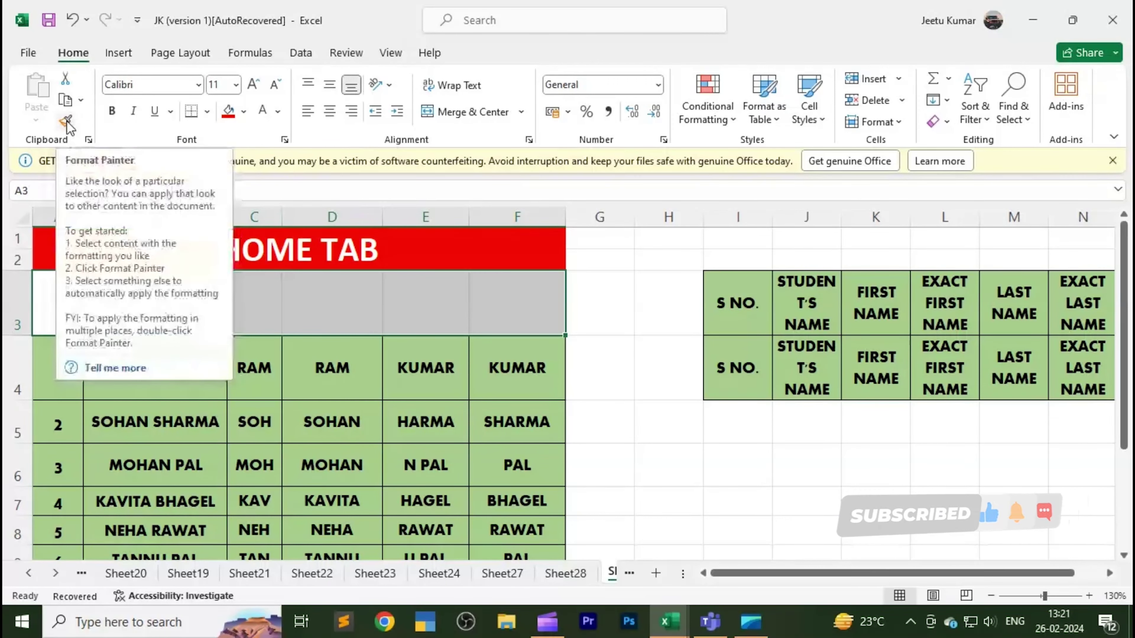
click(659, 388)
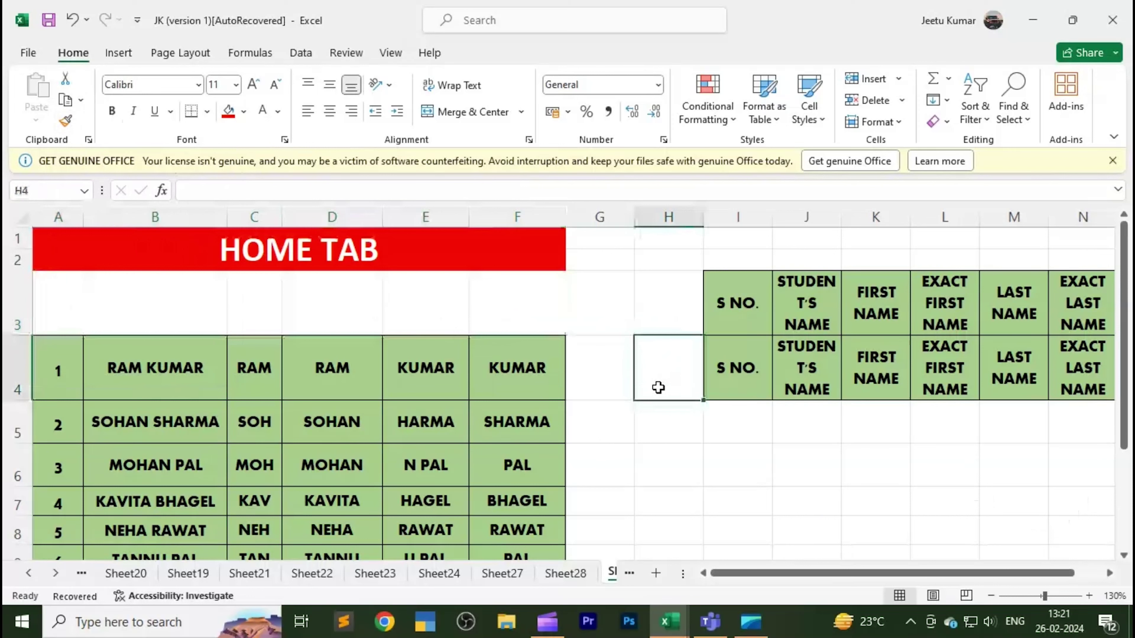
key(ctrl+z)
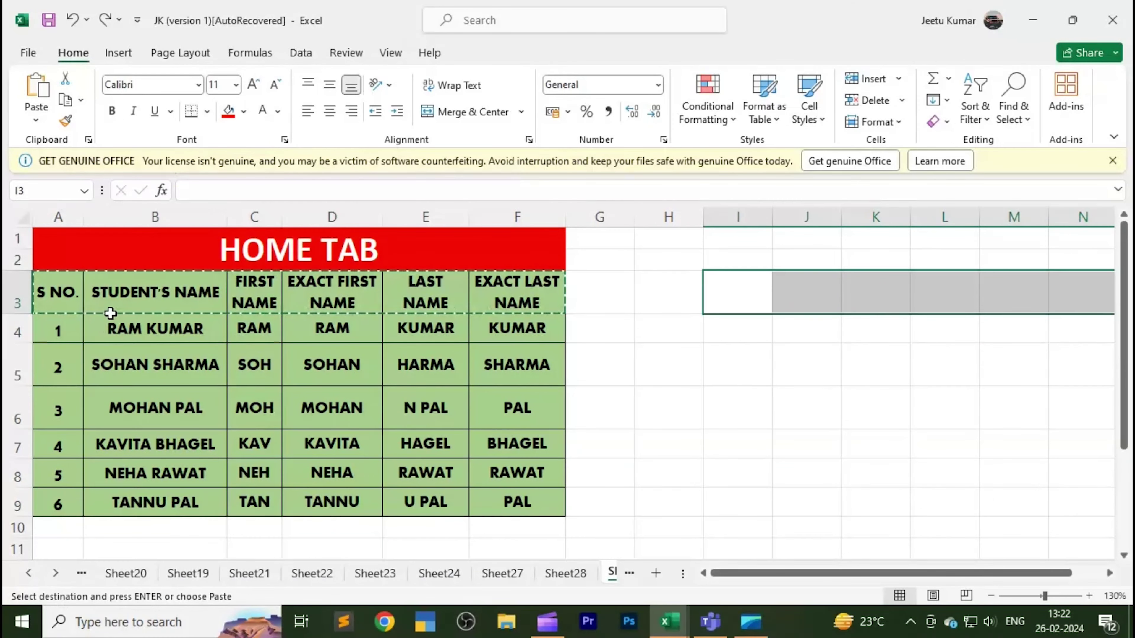
Step: Set the header row A3:F3 to Bahnschrift Light Condensed with yellow font colour
drag(73, 288, 514, 291)
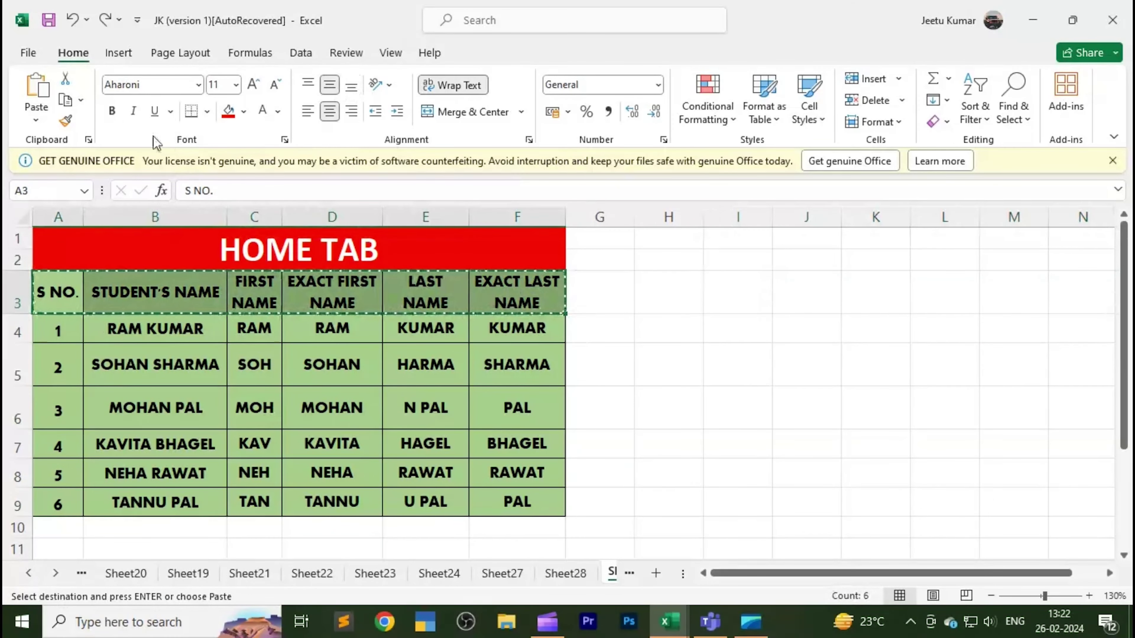
click(114, 111)
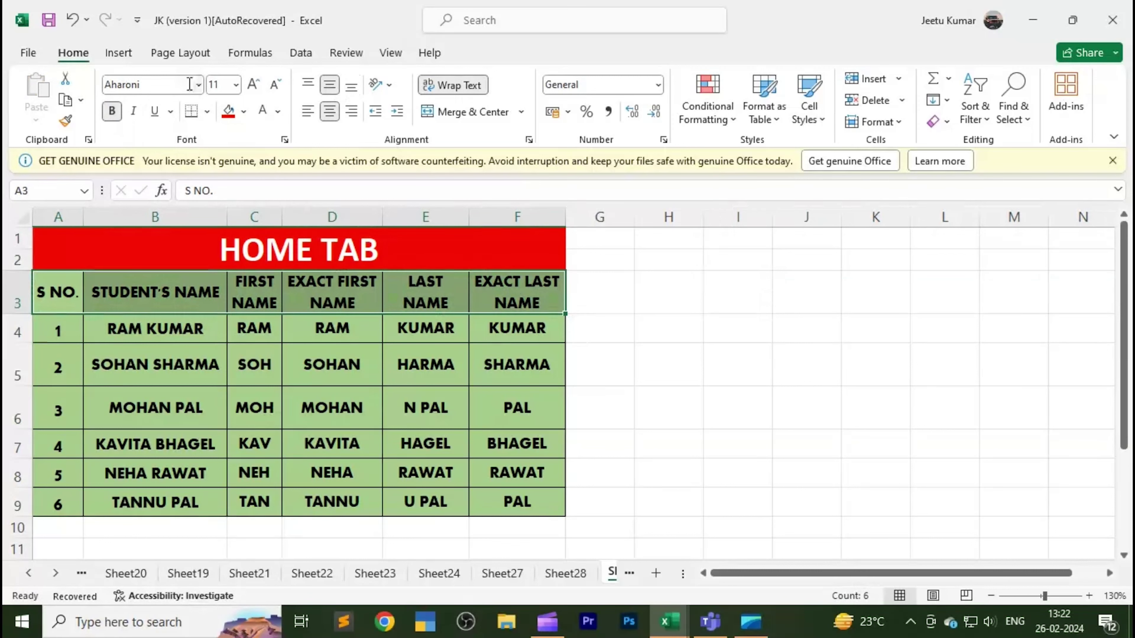
click(199, 86)
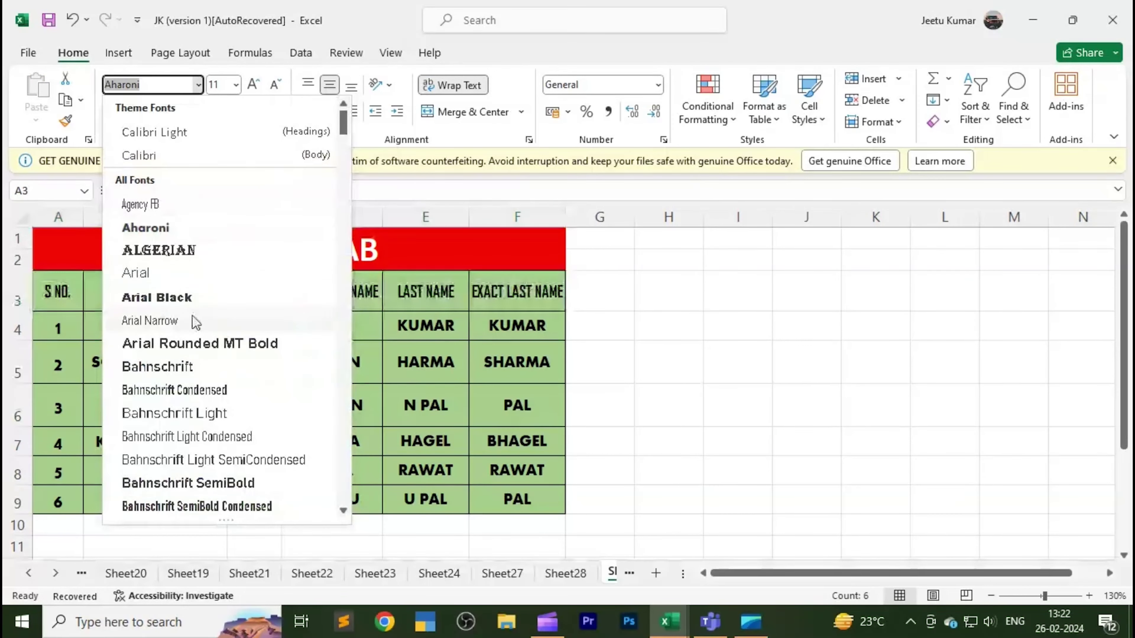
click(195, 437)
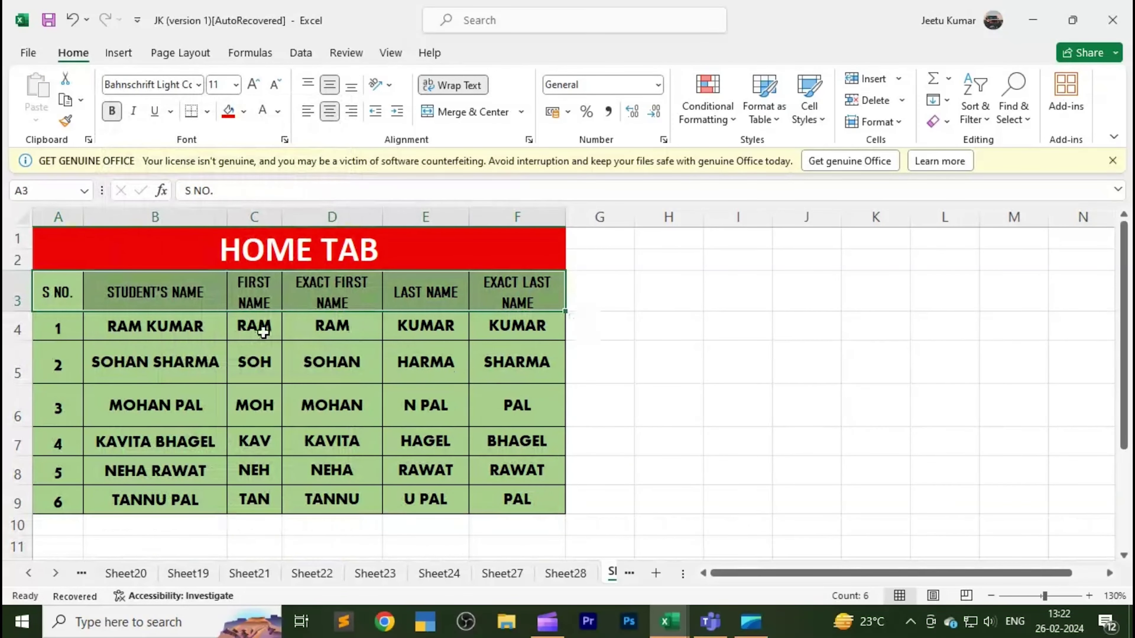
click(277, 112)
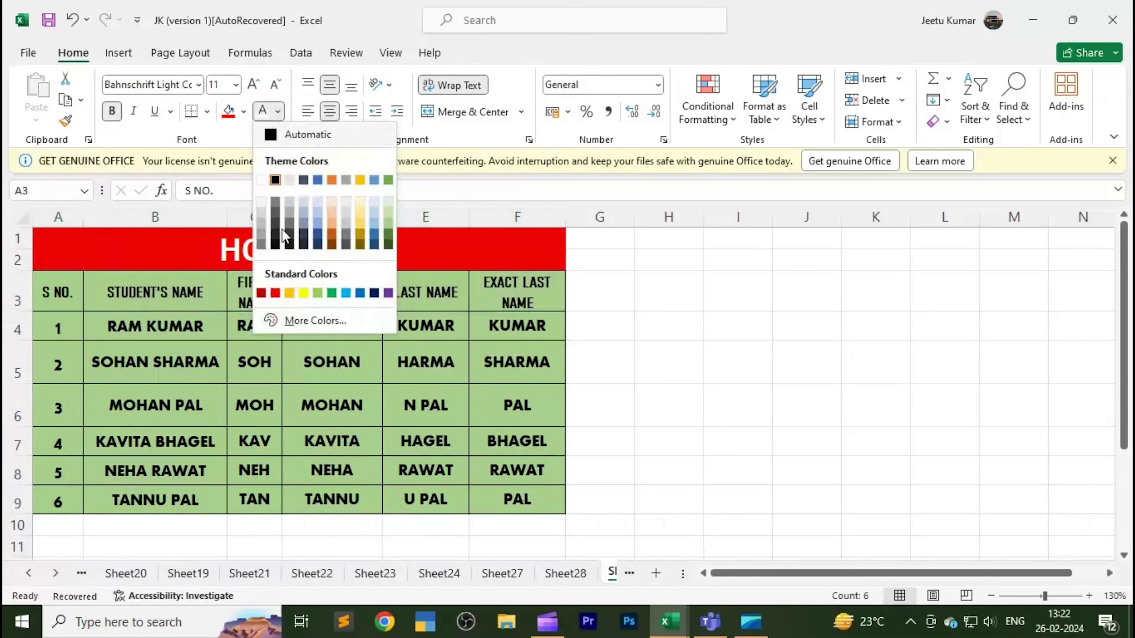
click(303, 293)
click(520, 362)
click(667, 345)
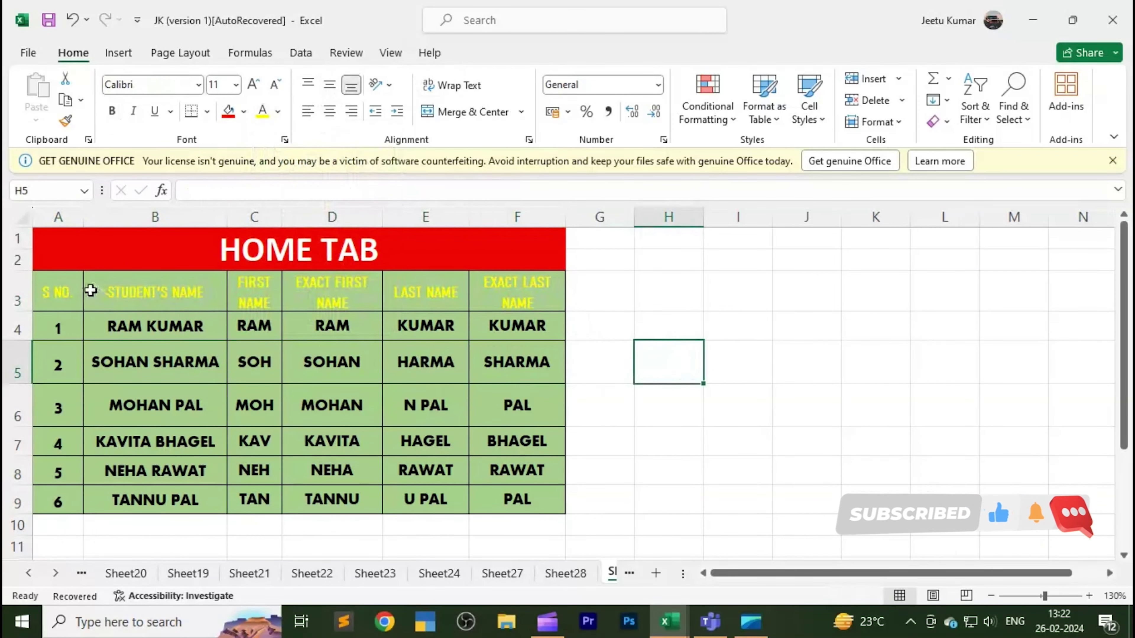
drag(59, 291, 491, 291)
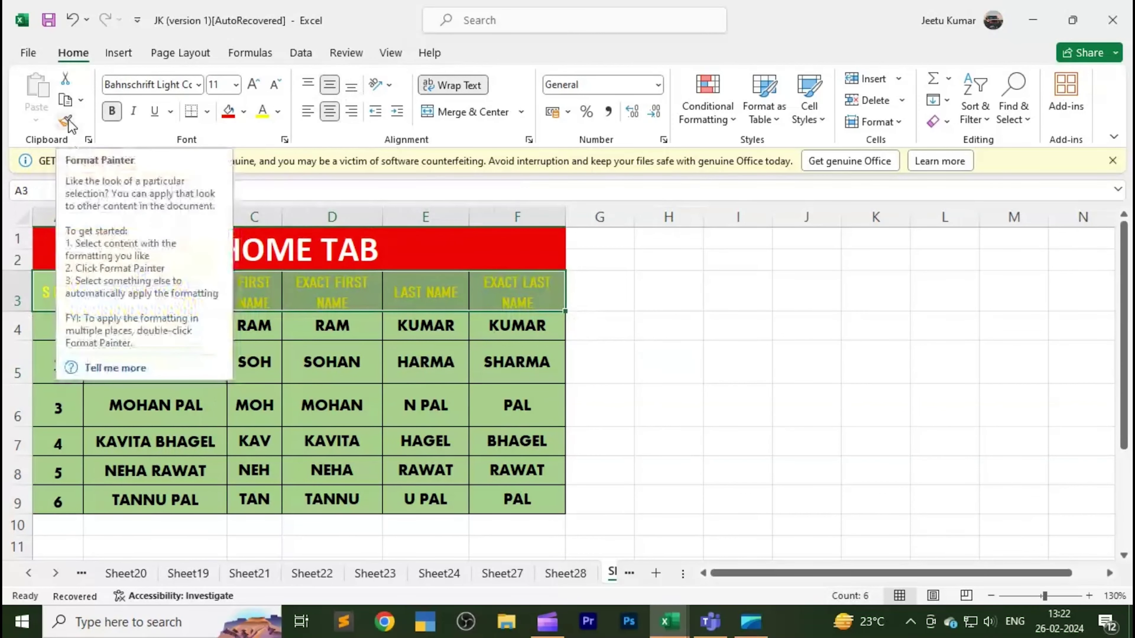
Step: Use Format Painter to copy the header style onto data rows 4 to 6
click(67, 121)
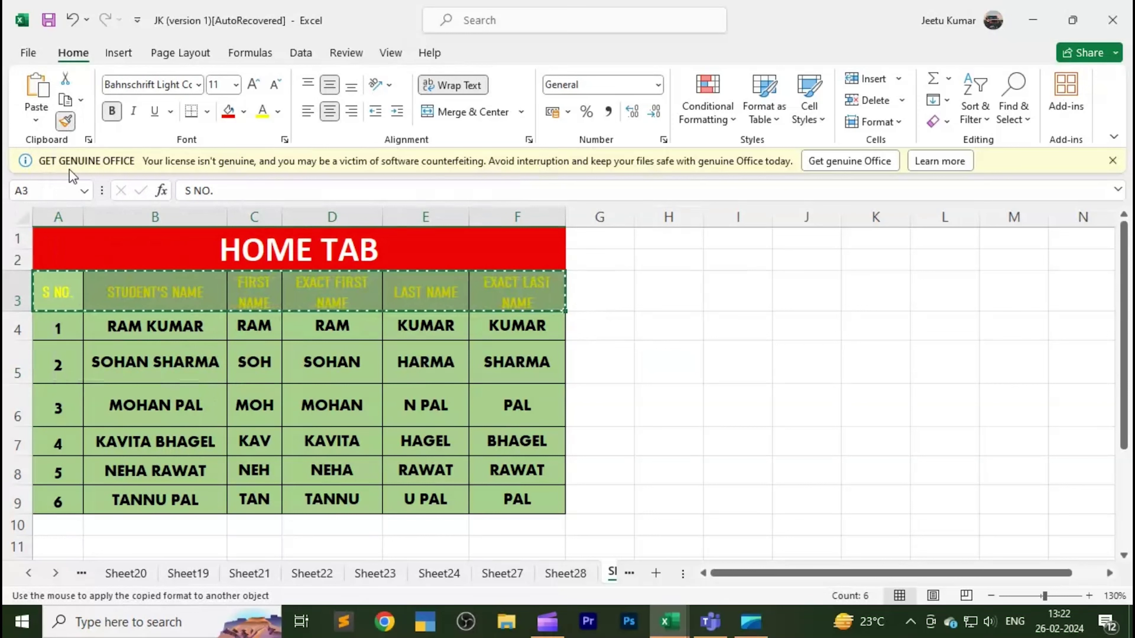
drag(58, 326, 514, 409)
drag(62, 321, 496, 393)
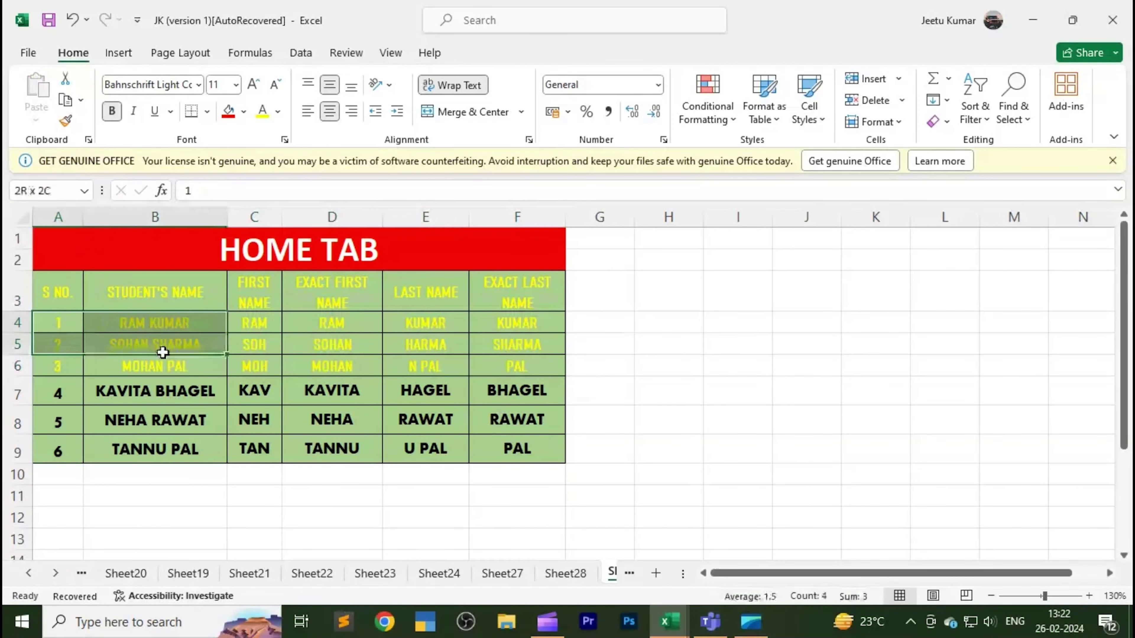
drag(72, 299, 313, 297)
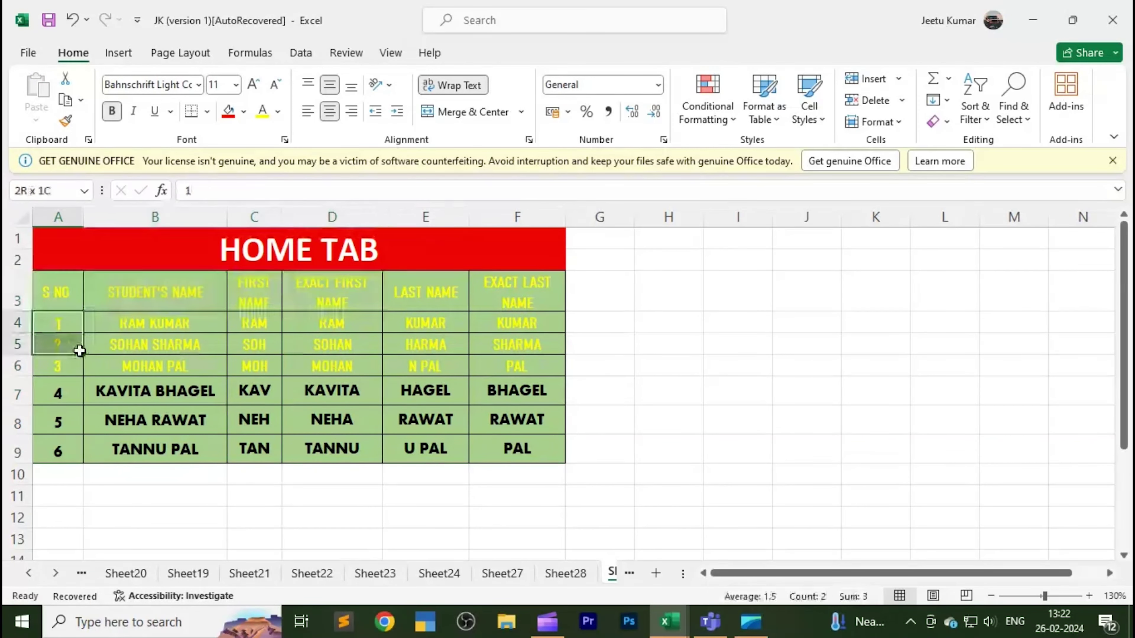
drag(68, 330, 443, 393)
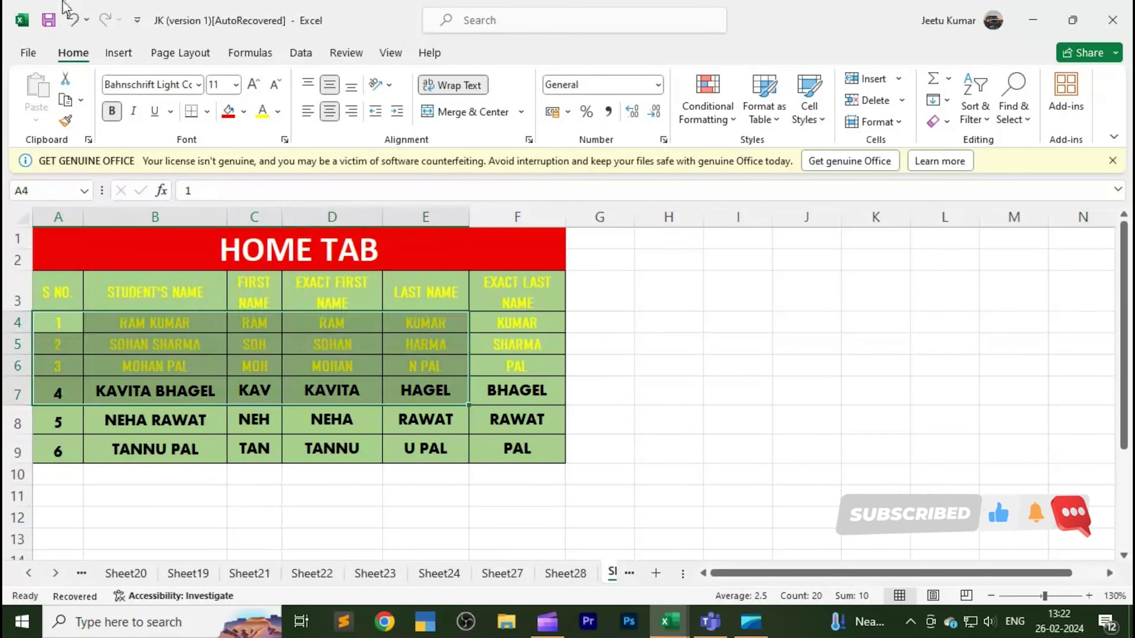
click(513, 393)
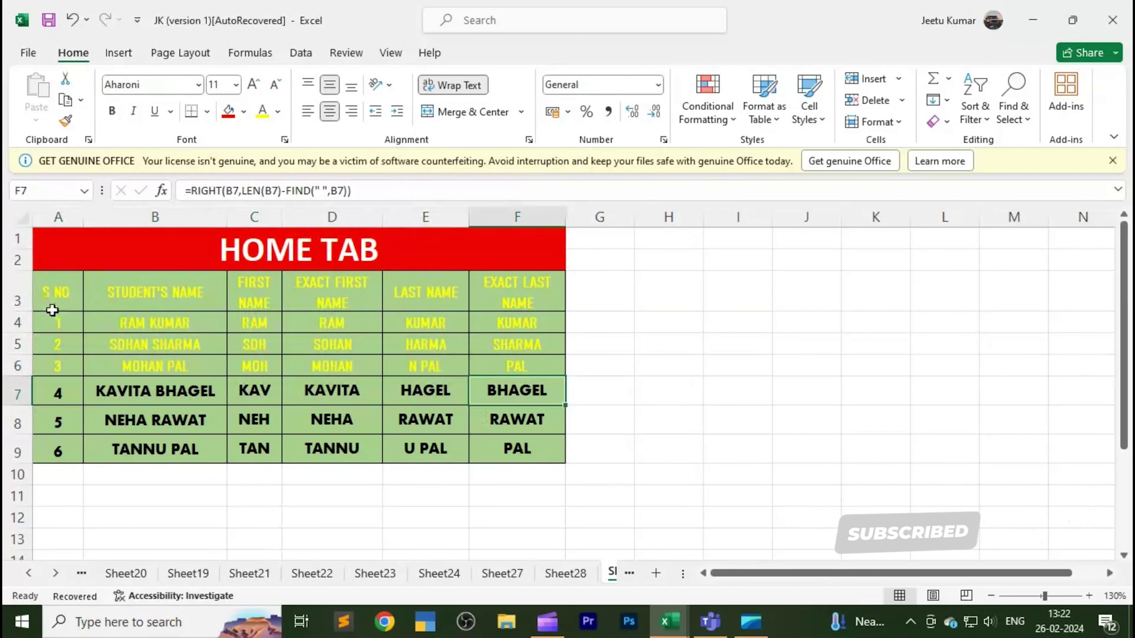
drag(53, 323, 487, 361)
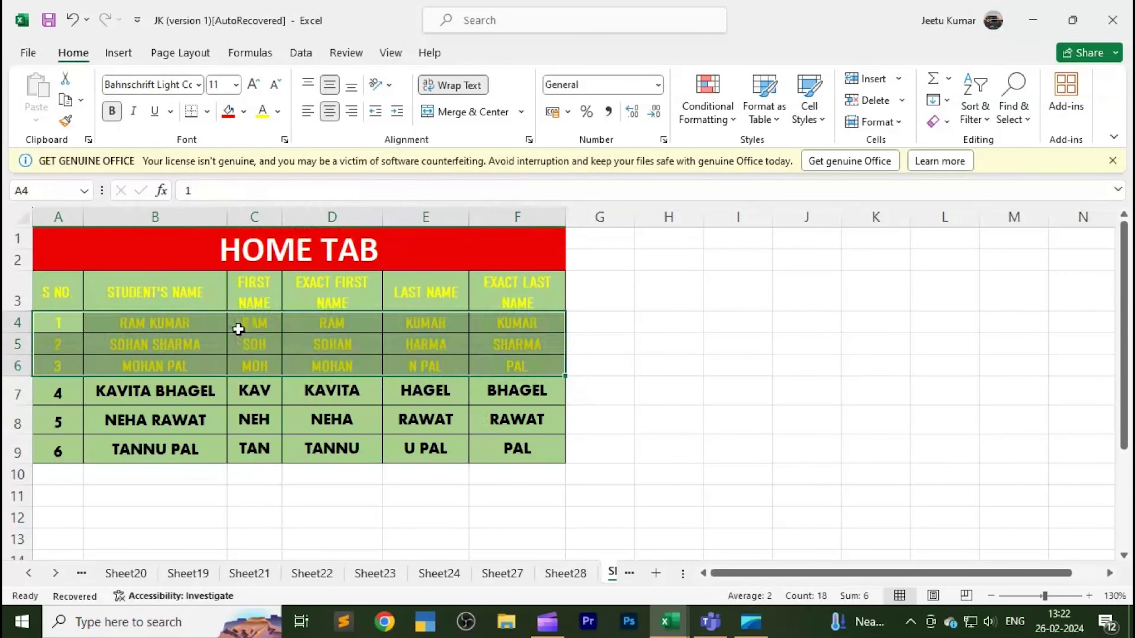
Step: Paint the header style onto the remaining data rows down to row 9
drag(55, 286, 487, 284)
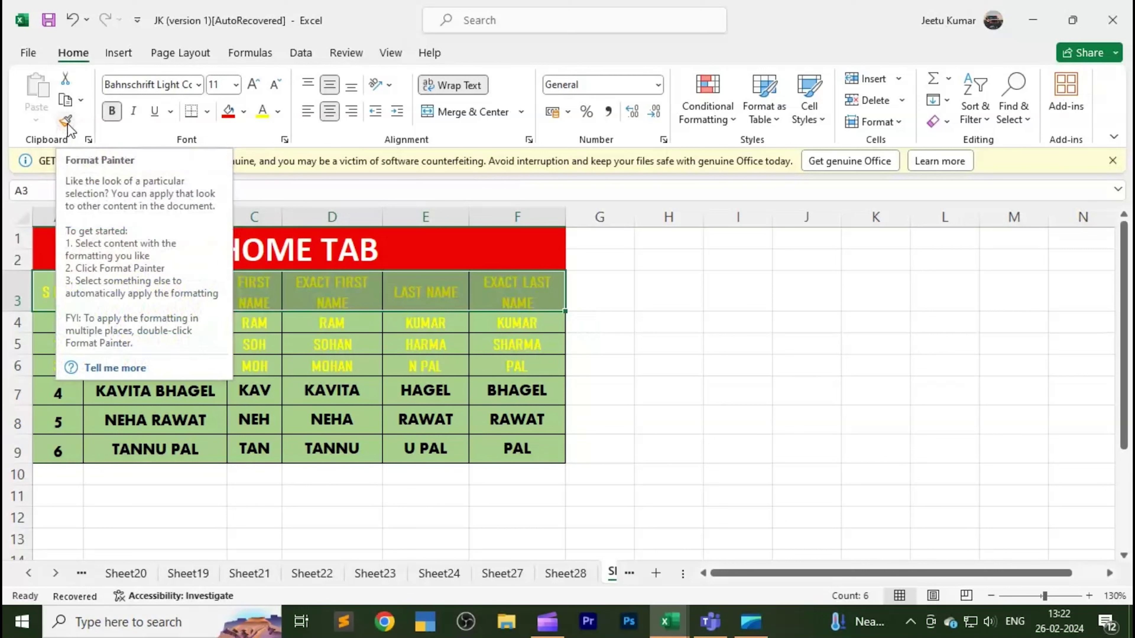
click(66, 121)
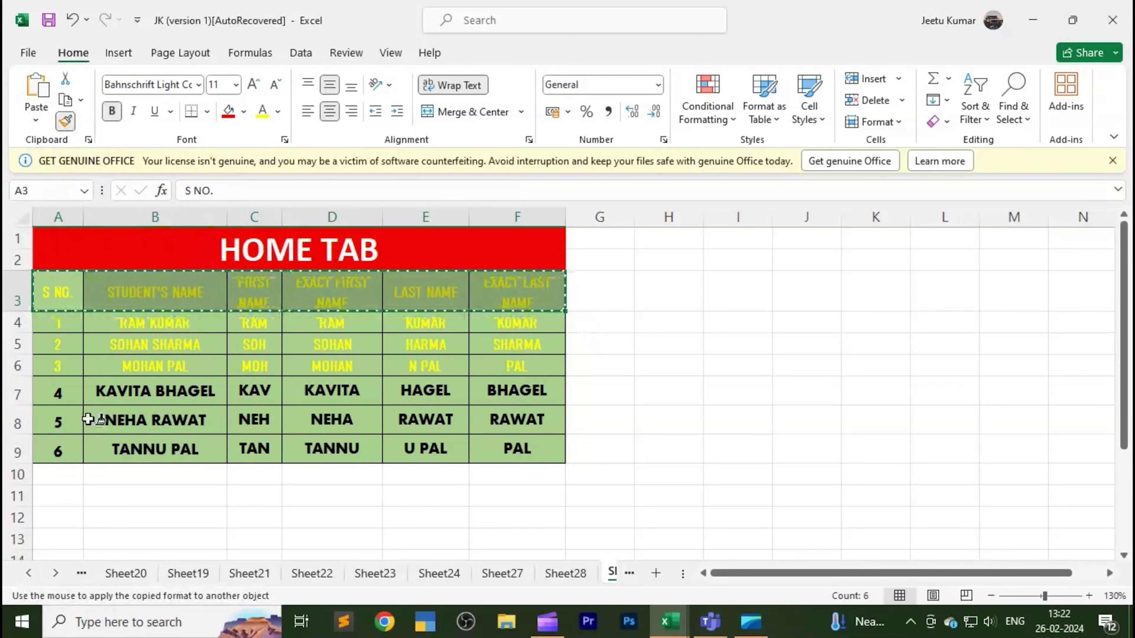
mouse_move(58, 393)
mouse_down()
mouse_move(267, 444)
mouse_move(505, 449)
mouse_up()
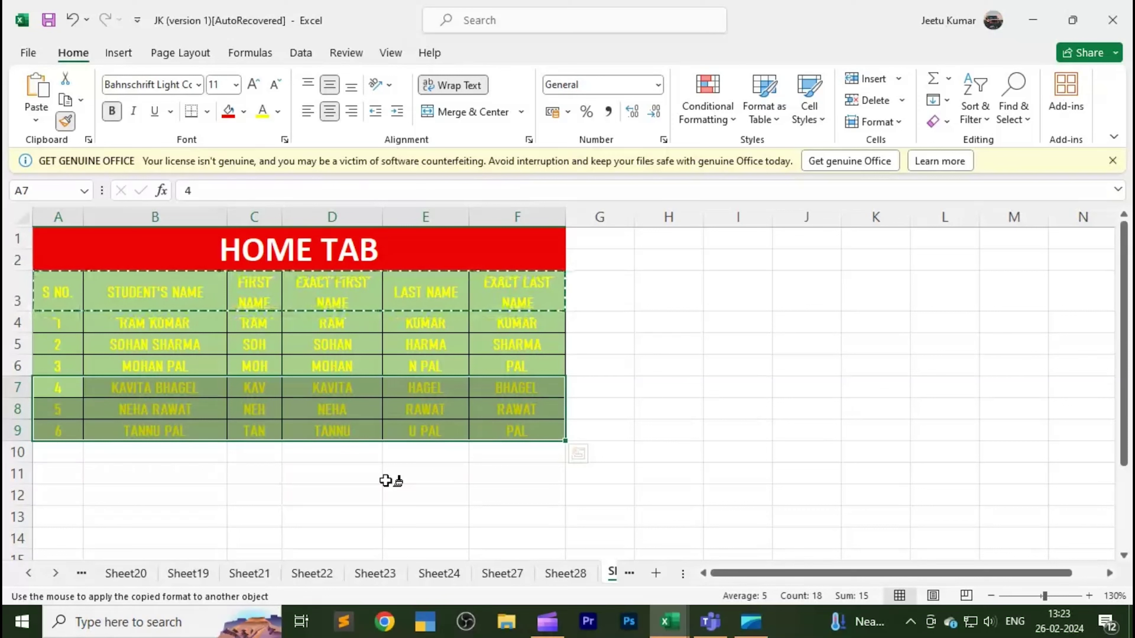
key(Escape)
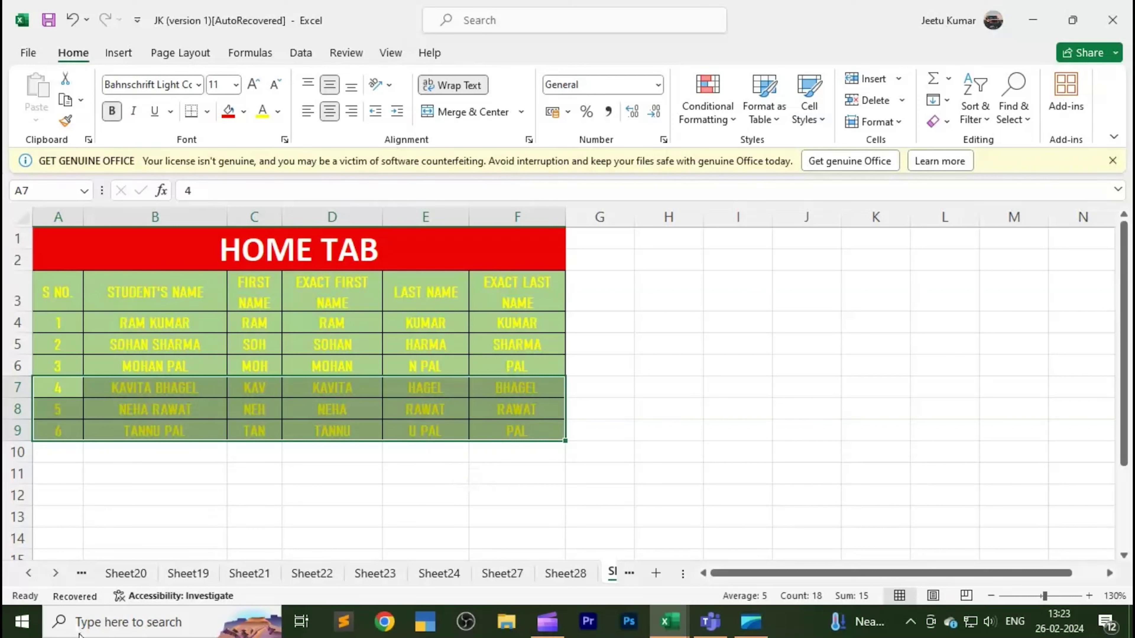
Step: Apply the Bauhaus 93 font to the whole table A3:F9
click(198, 84)
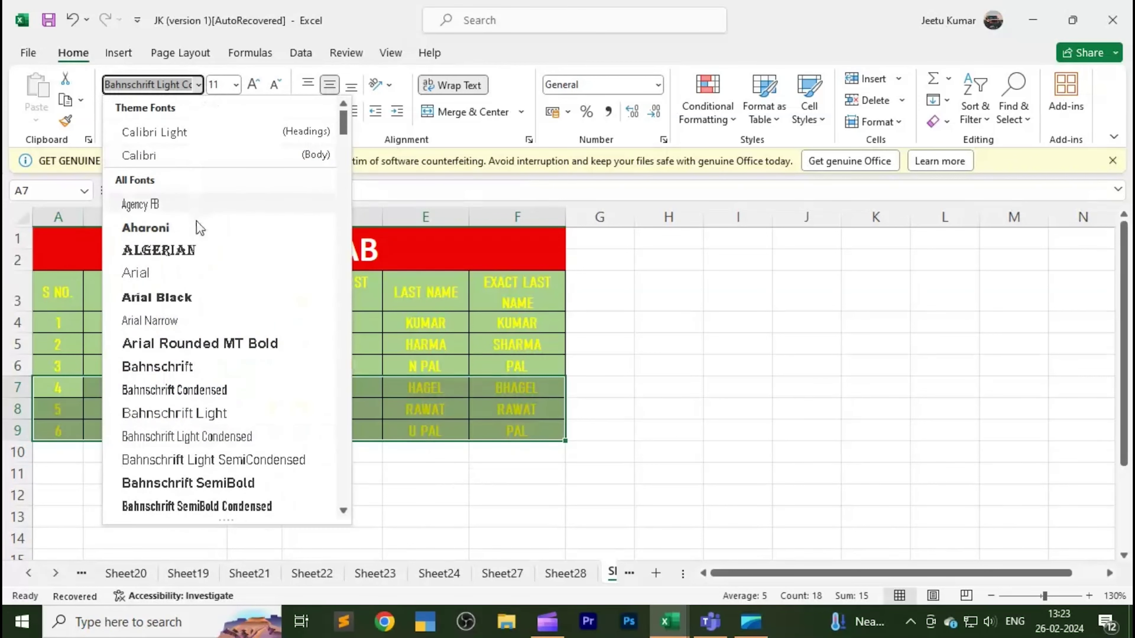
click(524, 411)
drag(76, 299, 542, 436)
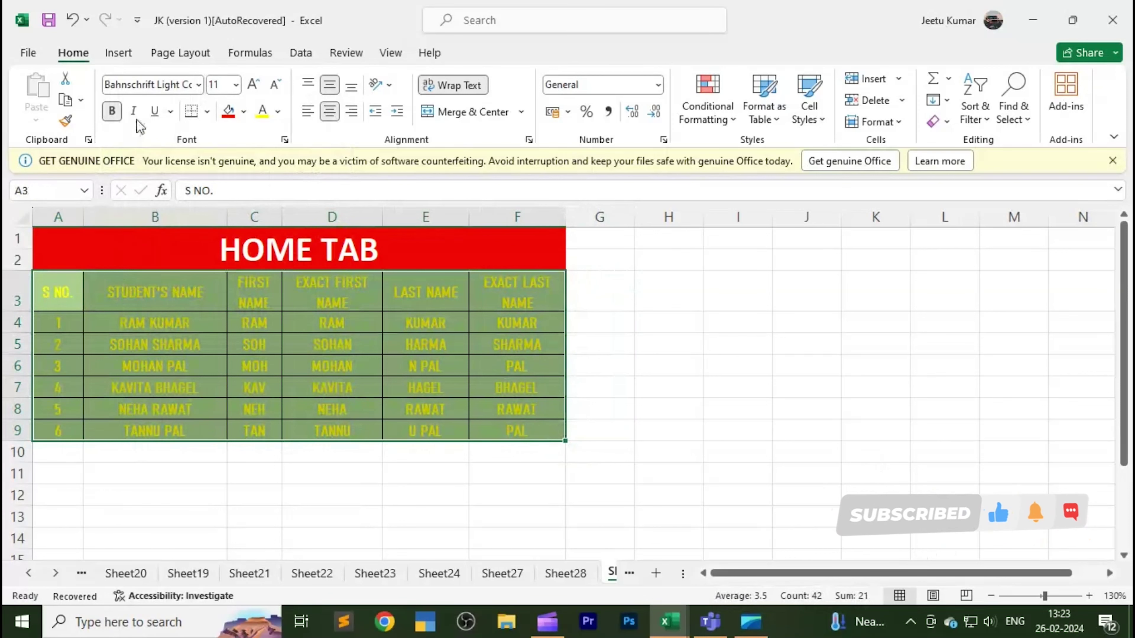
click(197, 84)
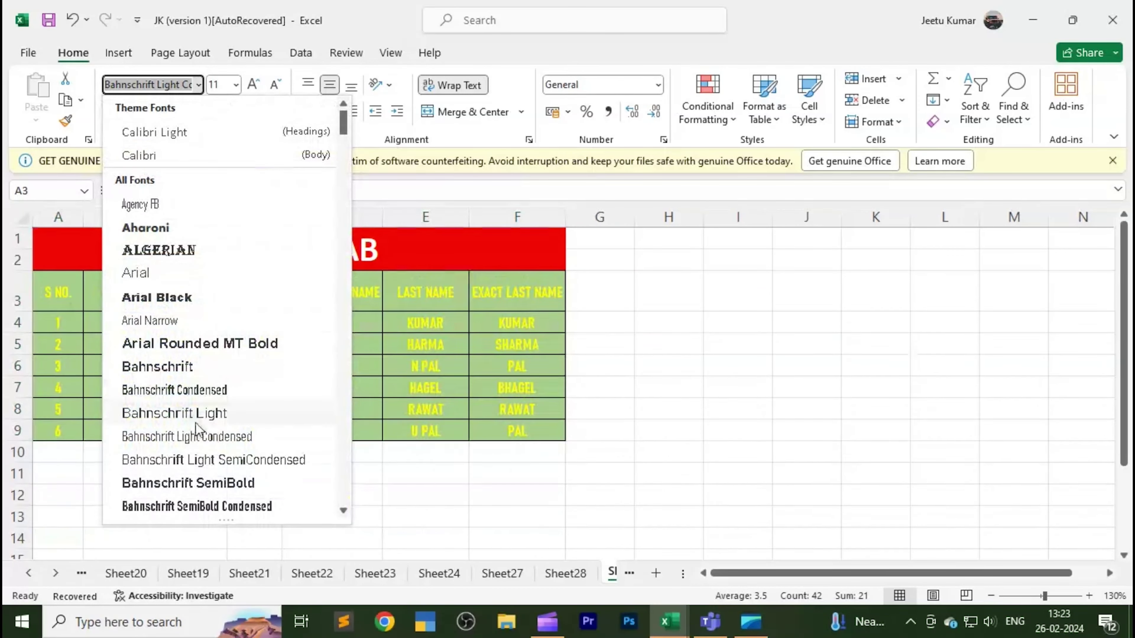
scroll(196, 322, down, 1)
scroll(196, 380, down, 1)
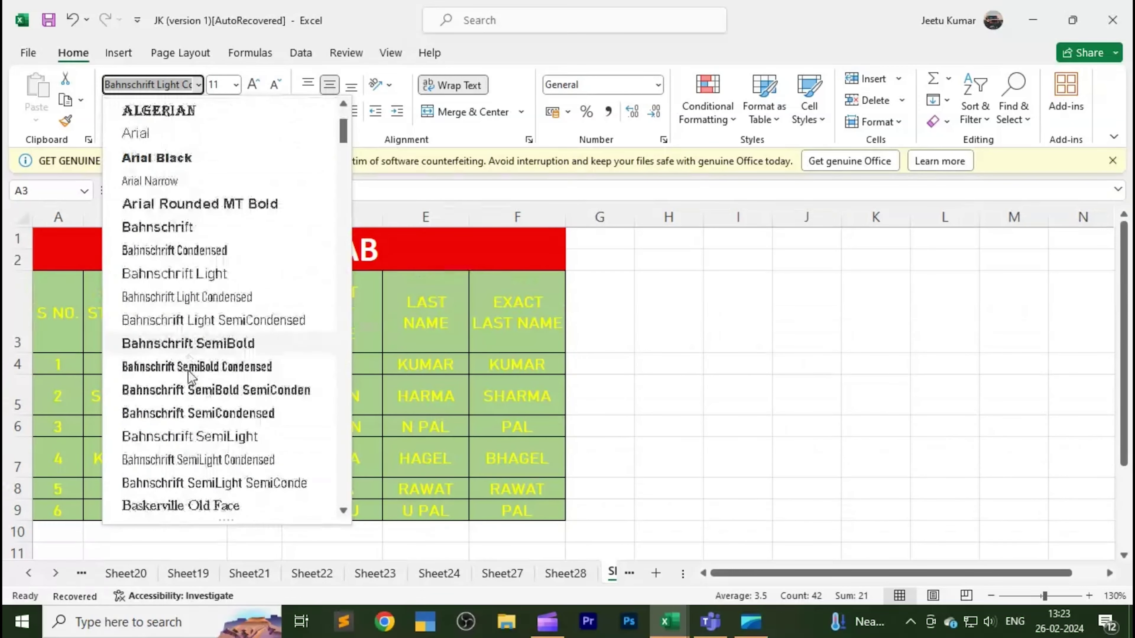
scroll(195, 405, down, 2)
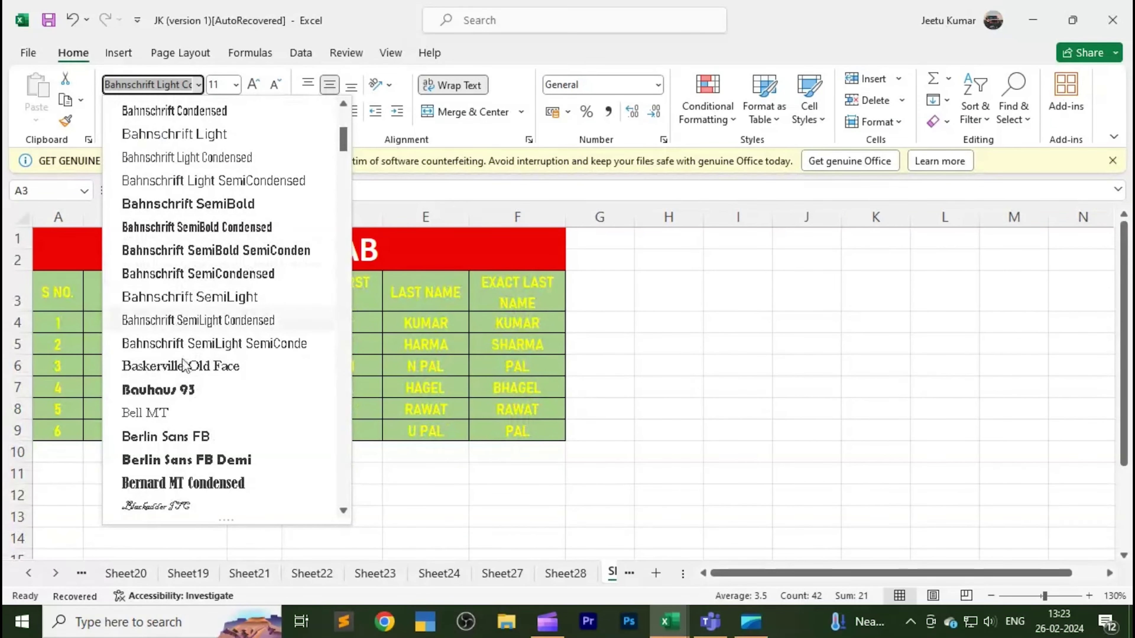
click(186, 390)
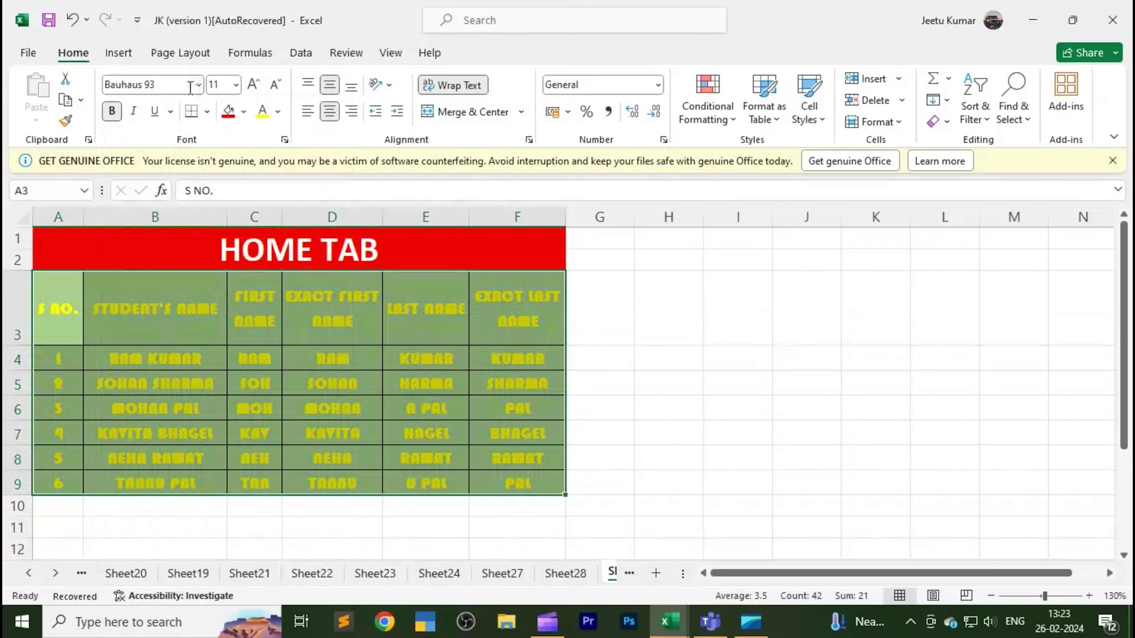
Step: Set the table's font size to 28
click(235, 85)
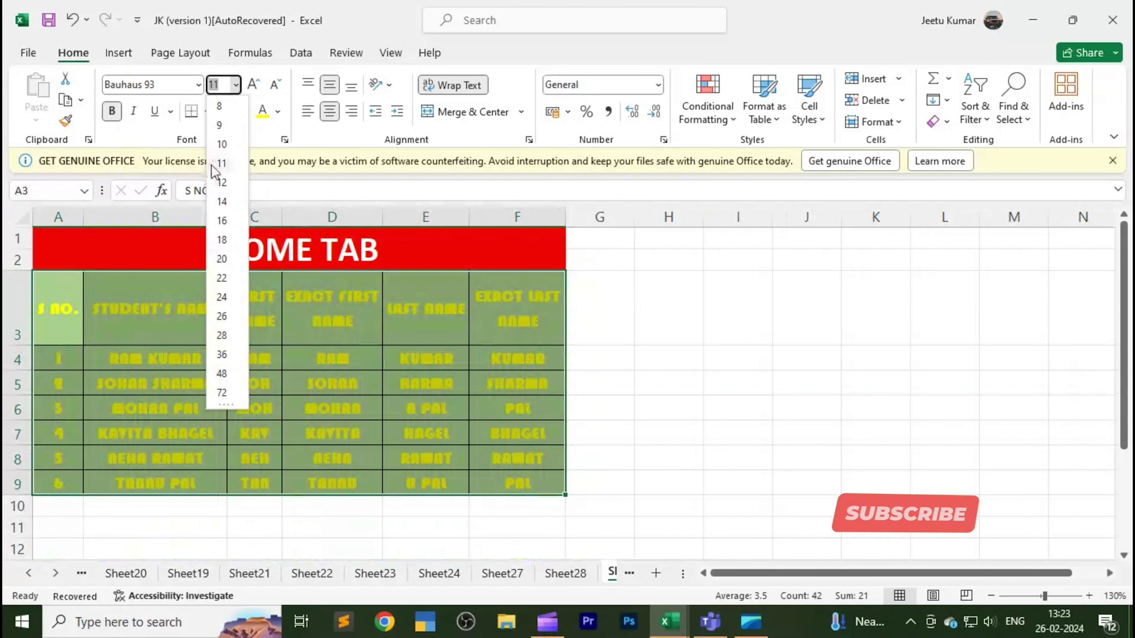
click(222, 335)
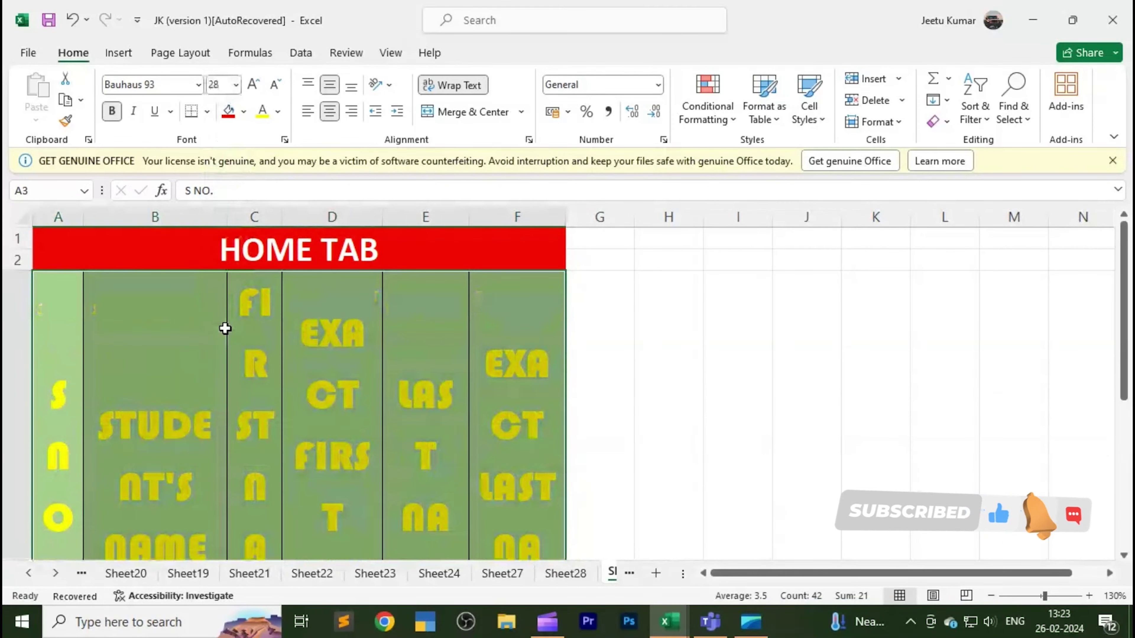
click(232, 85)
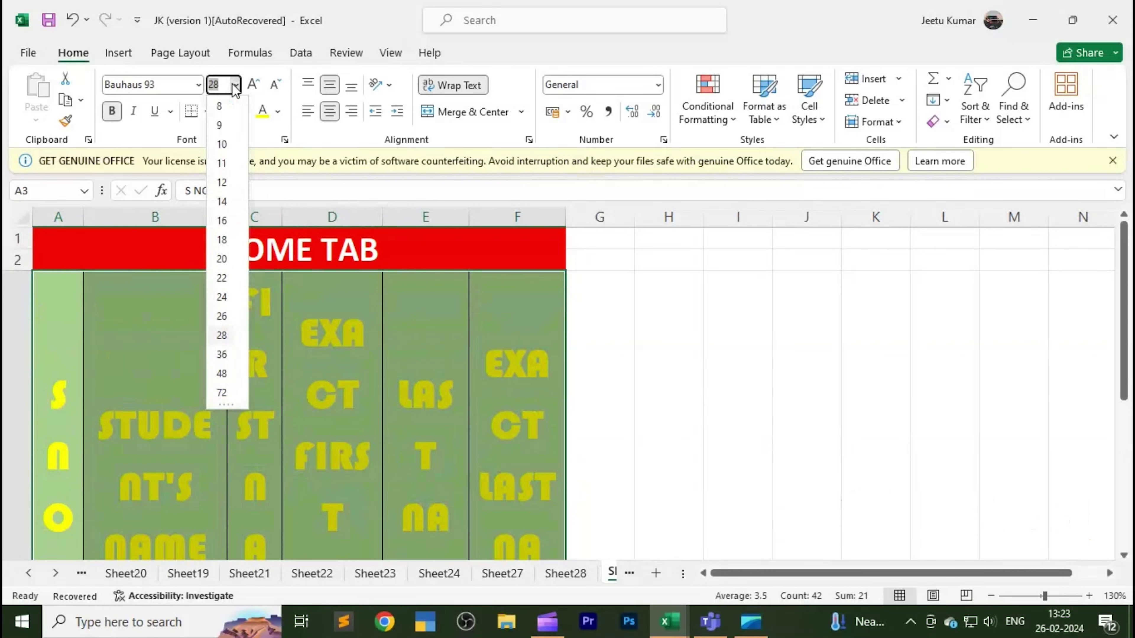
Step: Reduce the table's font size back to 11
click(230, 165)
scroll(320, 285, down, 1)
click(320, 284)
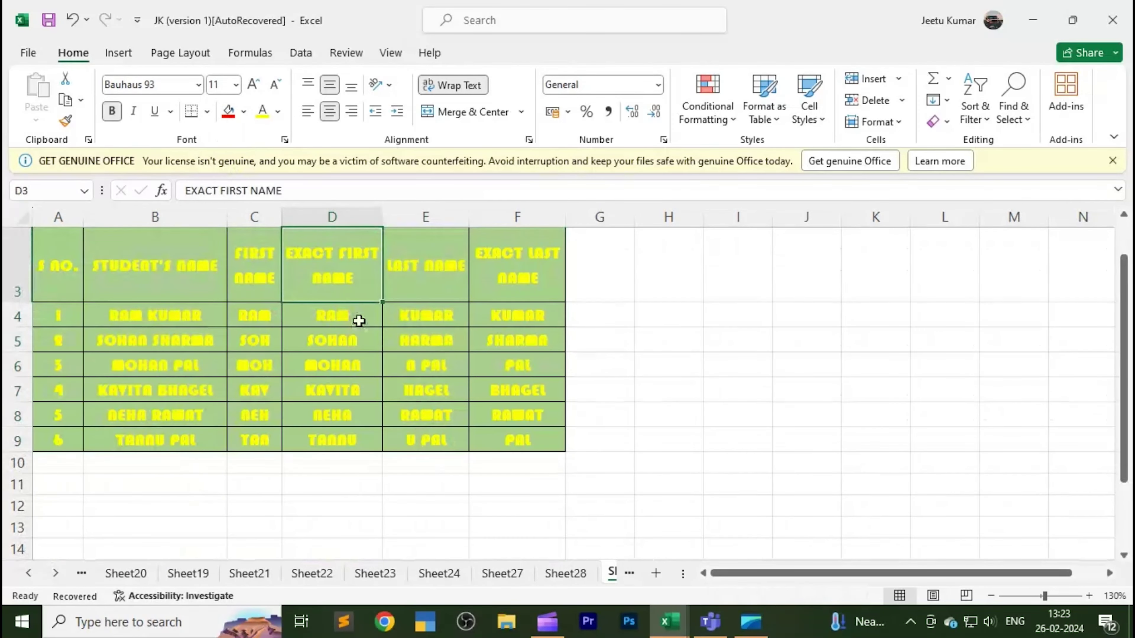
scroll(410, 338, down, 1)
scroll(410, 337, up, 1)
scroll(1117, 341, up, 1)
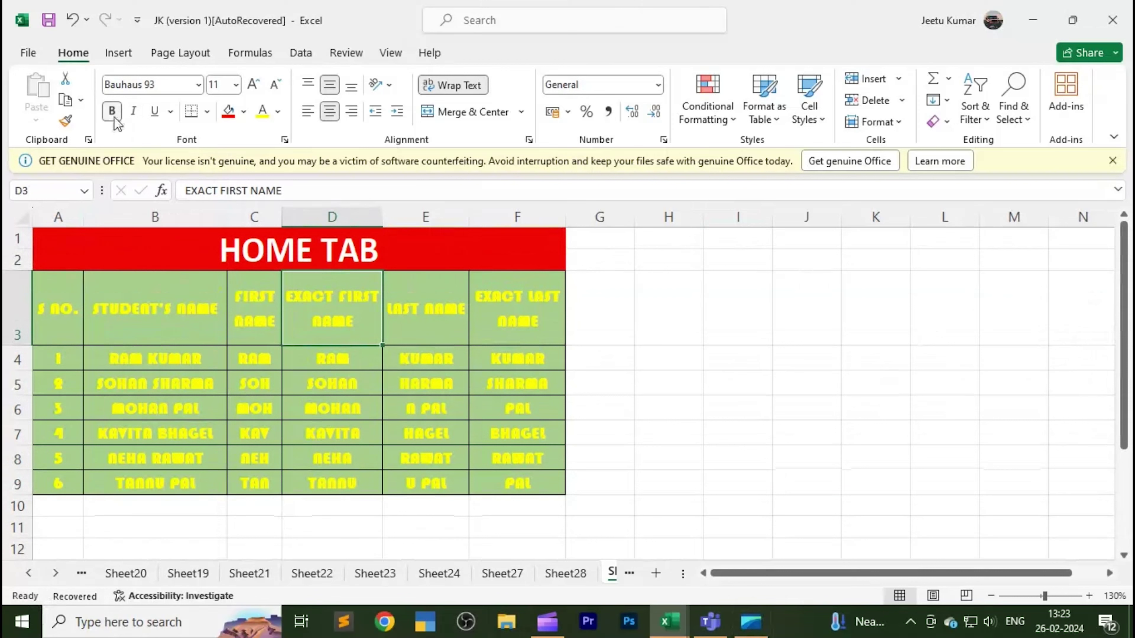
Step: Toggle bold off and back on for the header row A3:F3
click(62, 309)
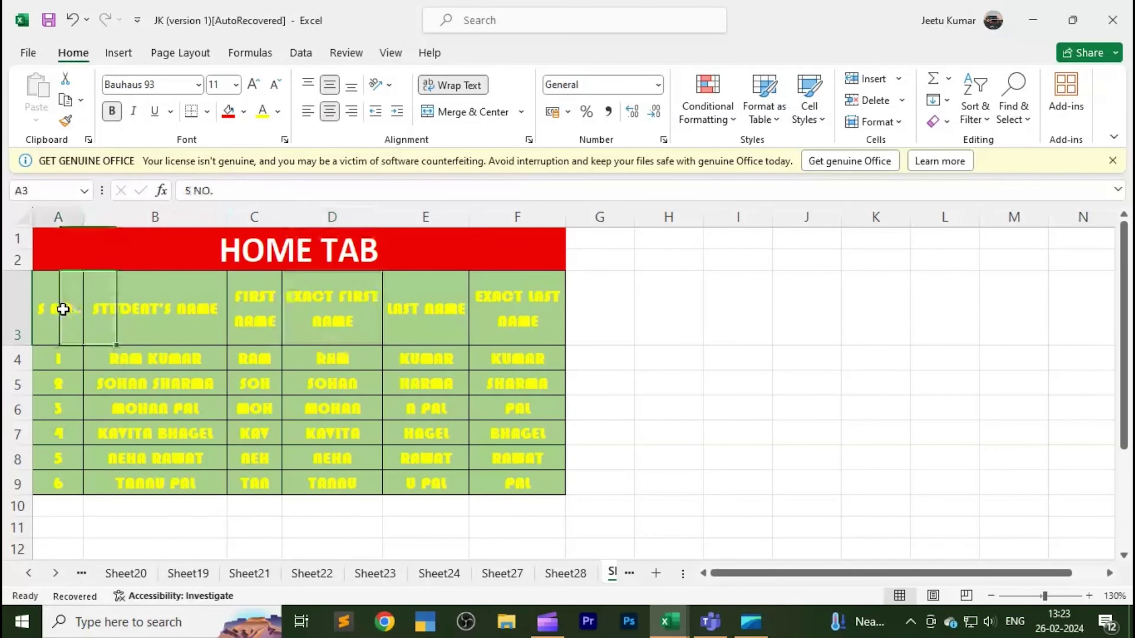
drag(63, 310, 504, 308)
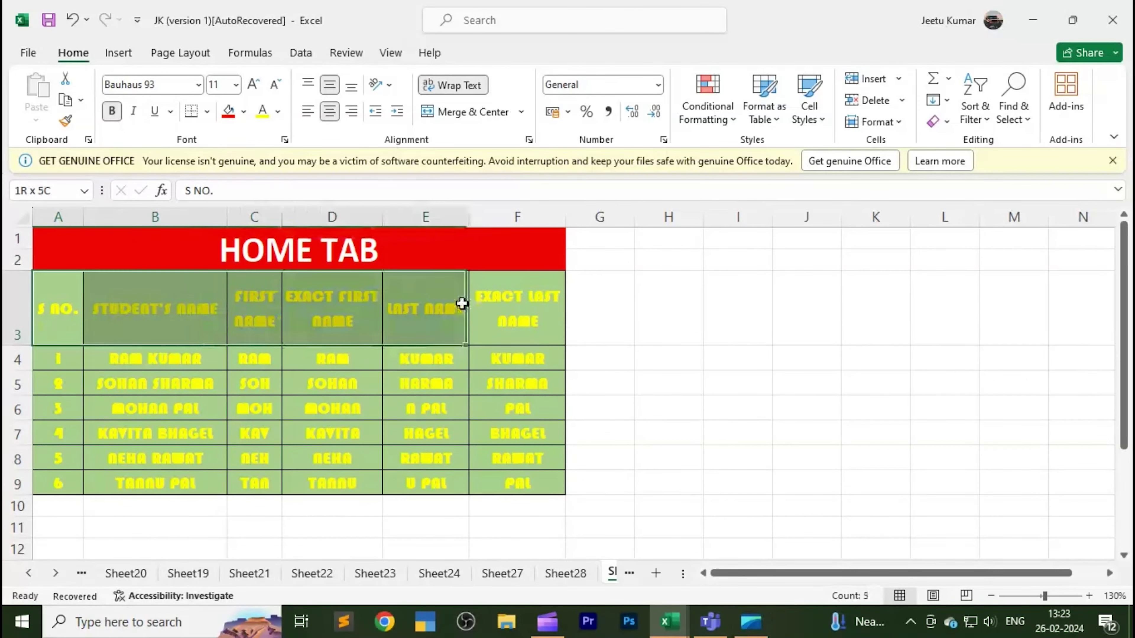
click(112, 112)
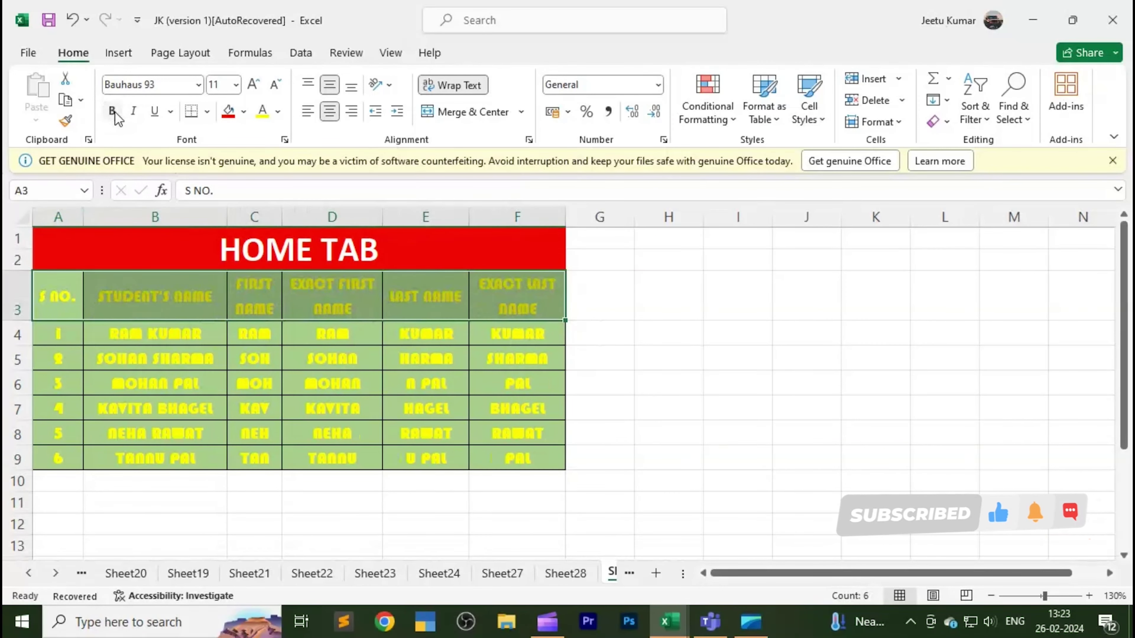
click(115, 112)
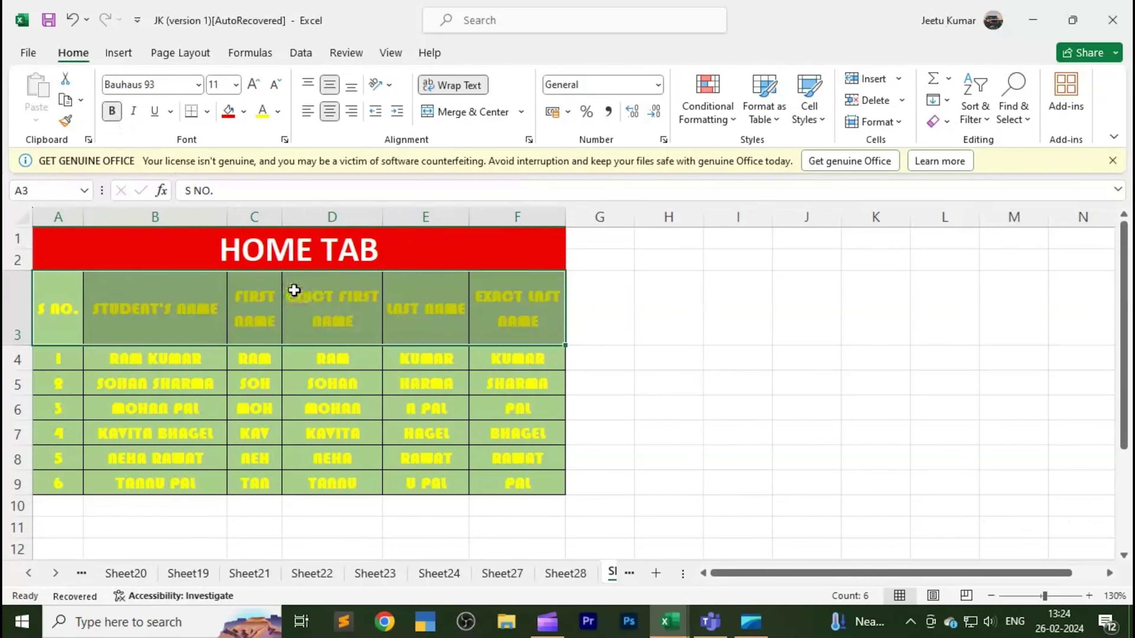
Step: Remove bold from the headers, then try italic and underline, leaving neither
key(ctrl+b)
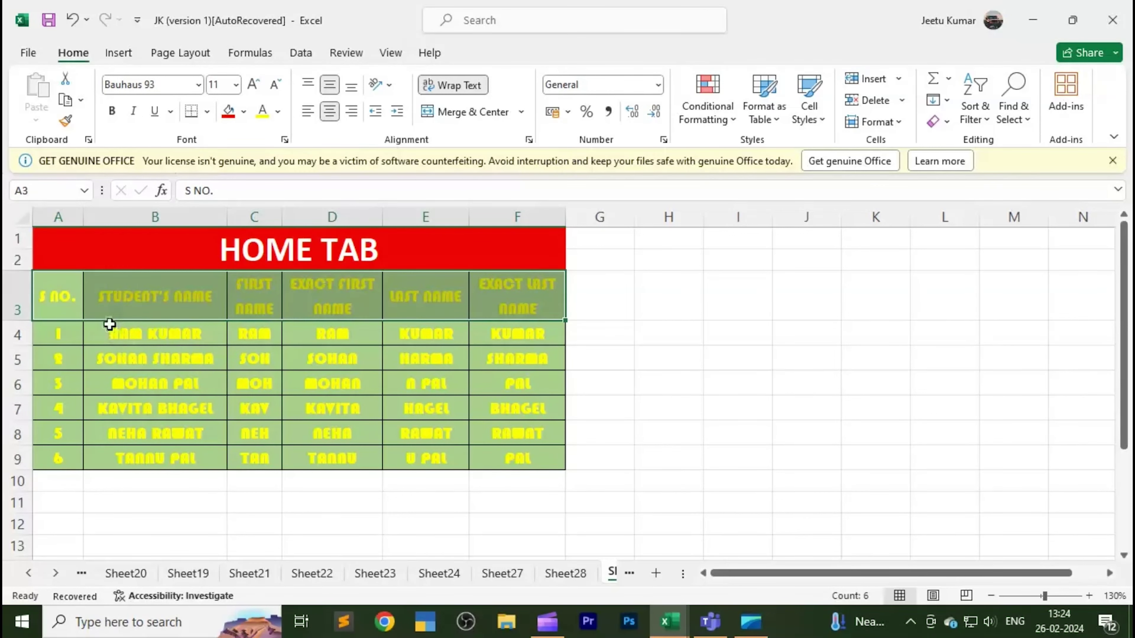
click(134, 111)
click(134, 110)
click(154, 111)
click(155, 111)
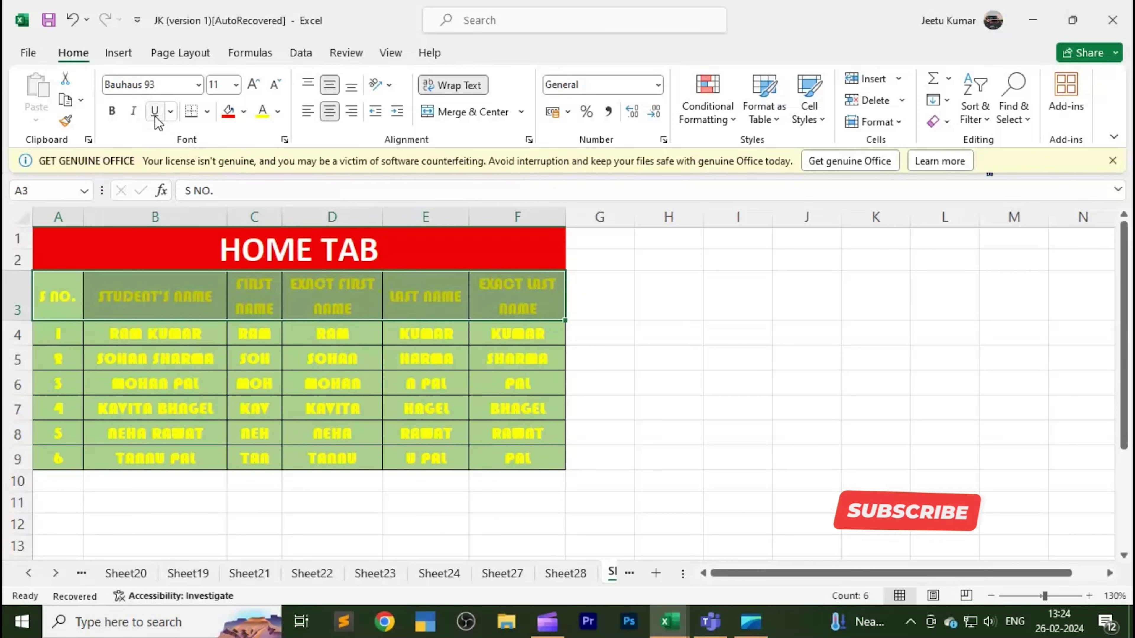
Step: Try a double underline on header row A3:F3, then remove the underline
click(170, 112)
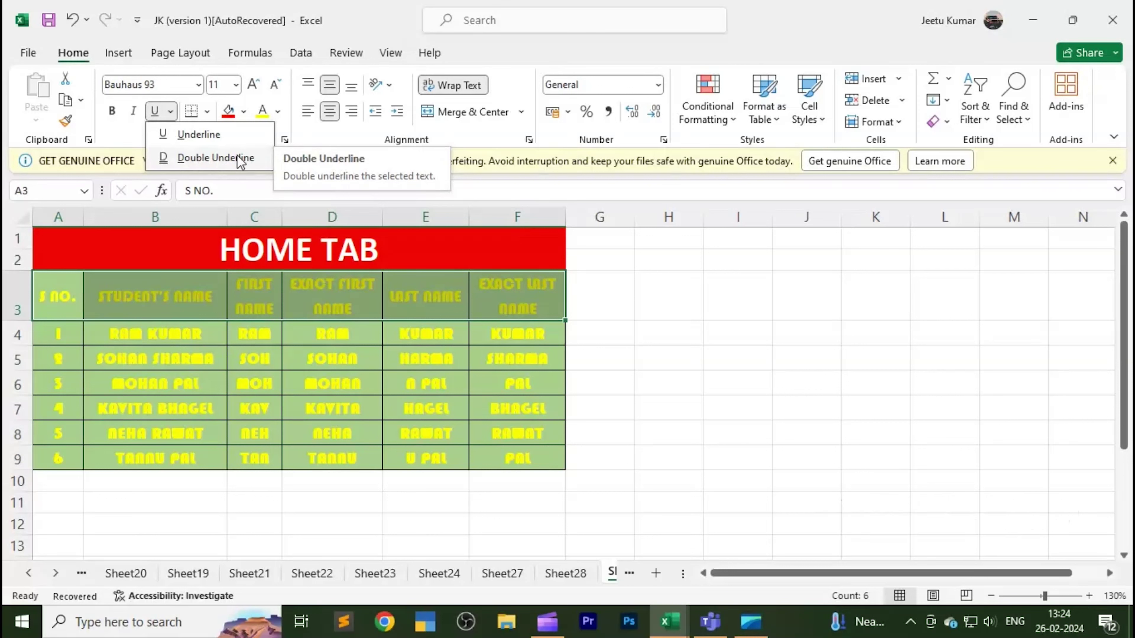
click(238, 157)
click(286, 296)
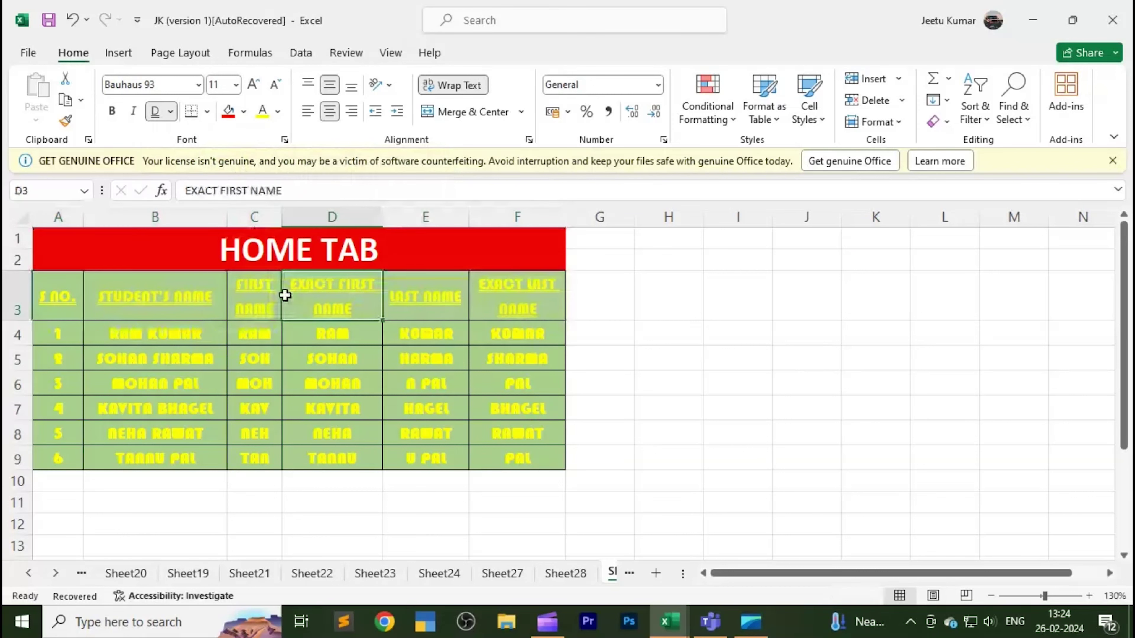
drag(56, 301, 491, 289)
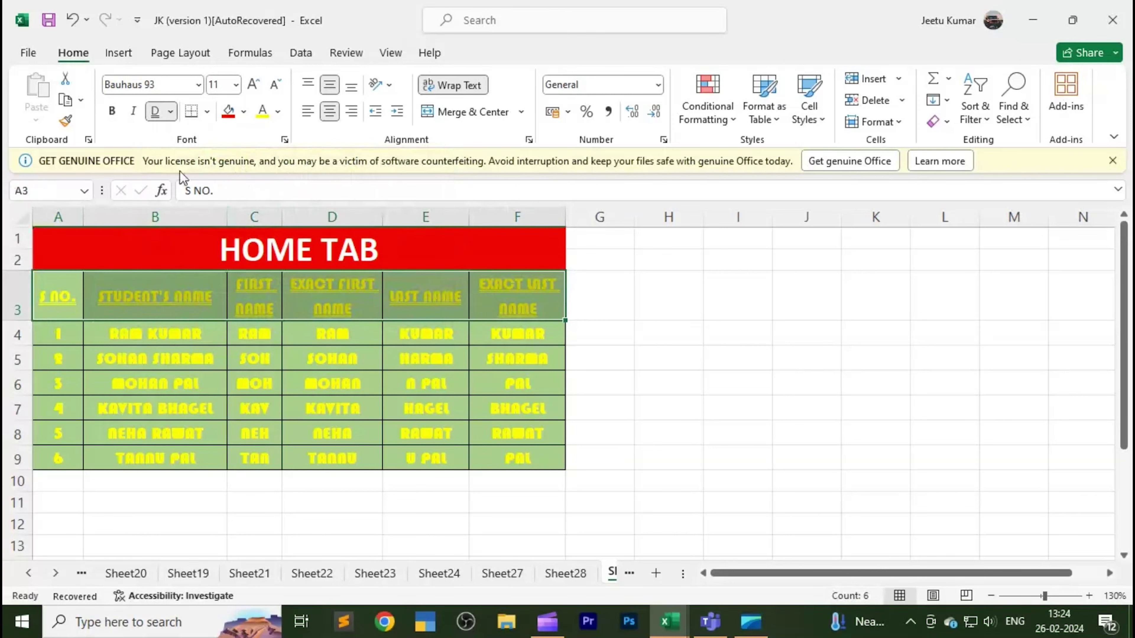
click(157, 115)
click(244, 243)
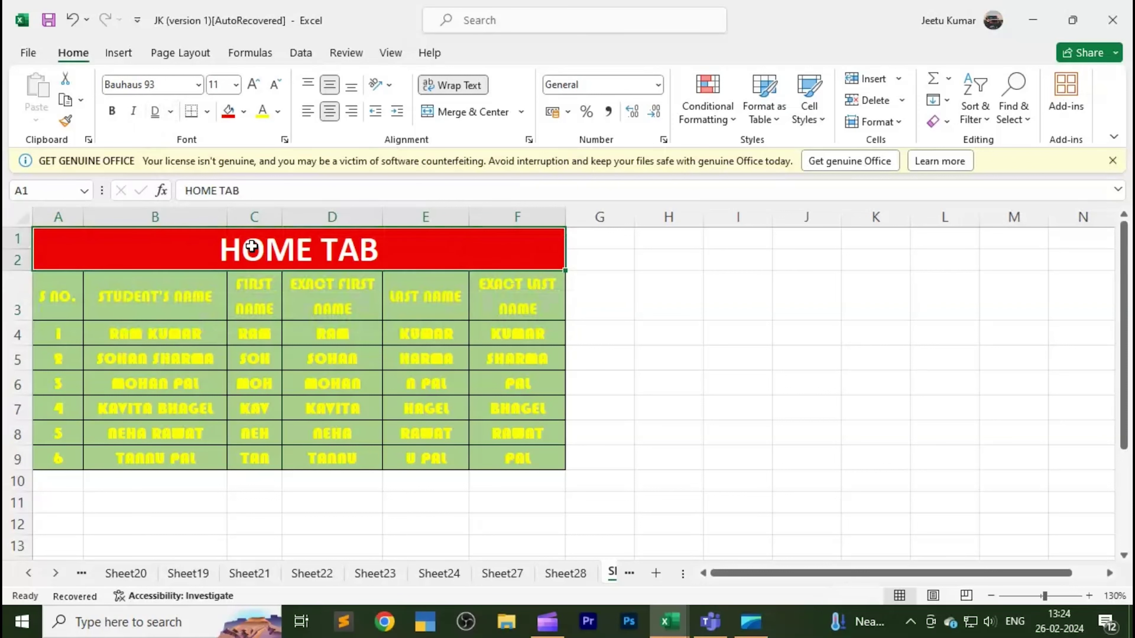
Step: Add a border to the FIRST NAME header cell C3
click(254, 274)
click(207, 111)
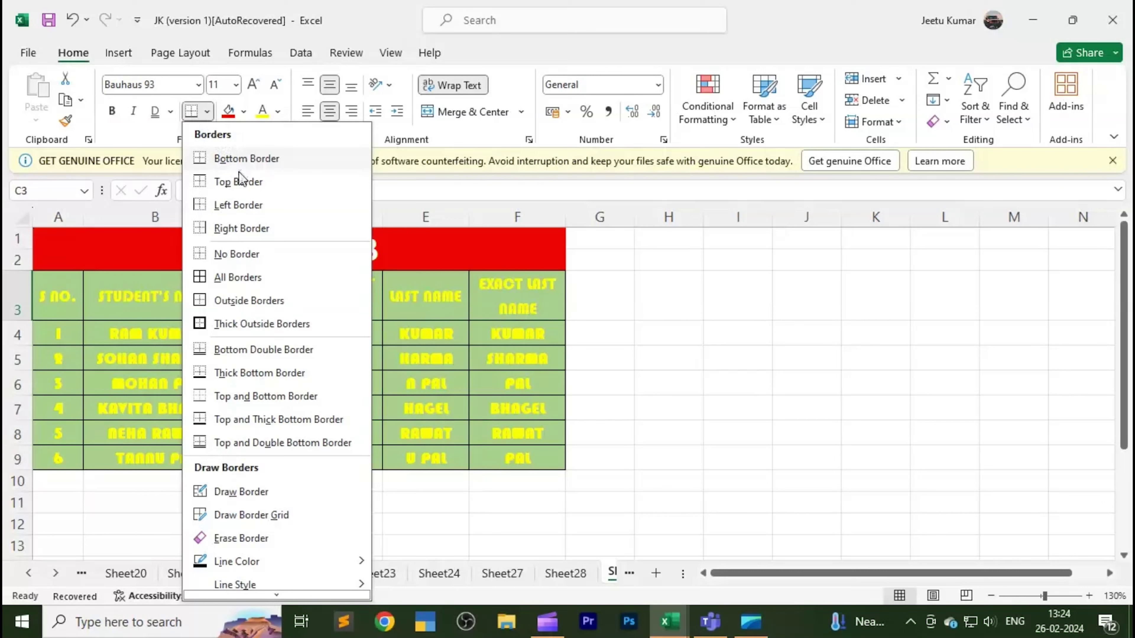
scroll(323, 392, down, 1)
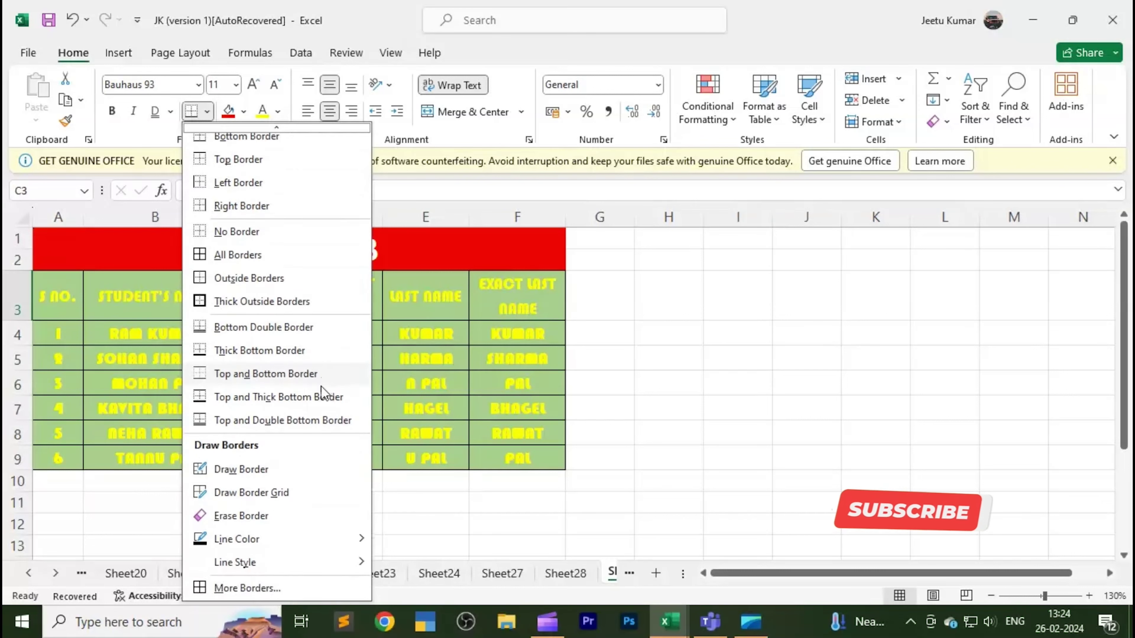
scroll(322, 393, up, 1)
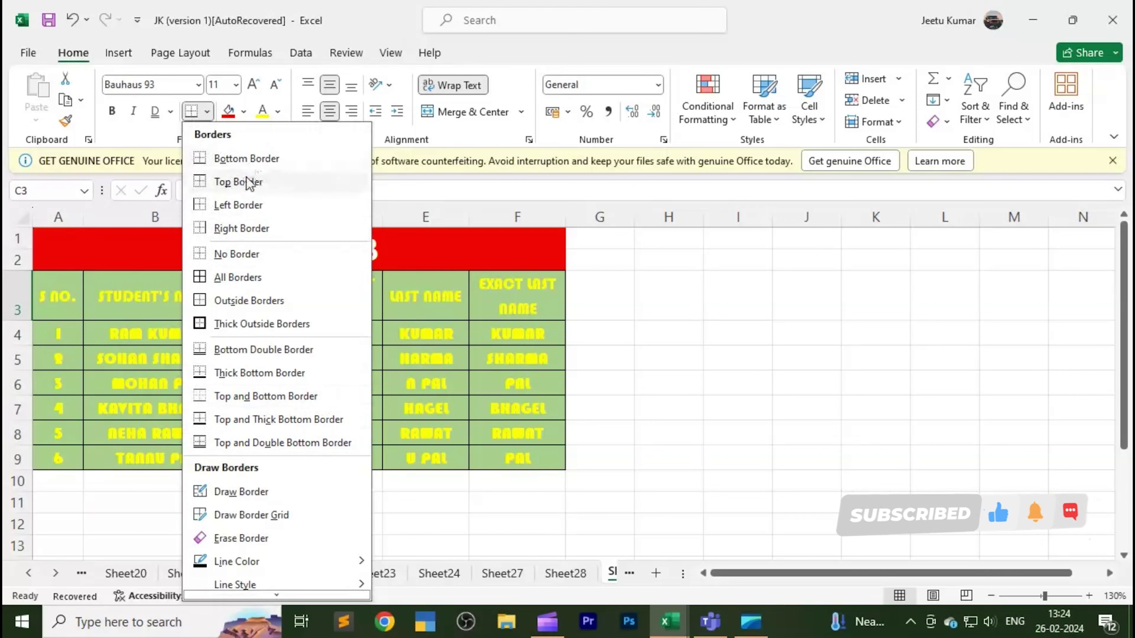
click(252, 164)
click(275, 378)
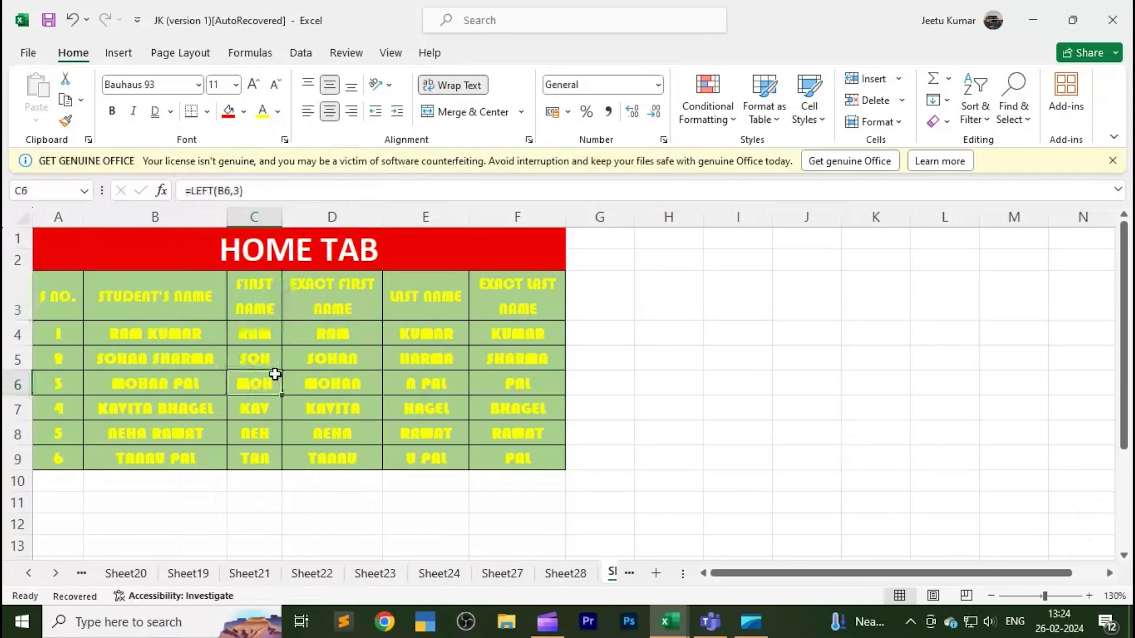
Step: Copy the STUDENT'S NAME header cell B3 with Ctrl+C
key(ctrl+b)
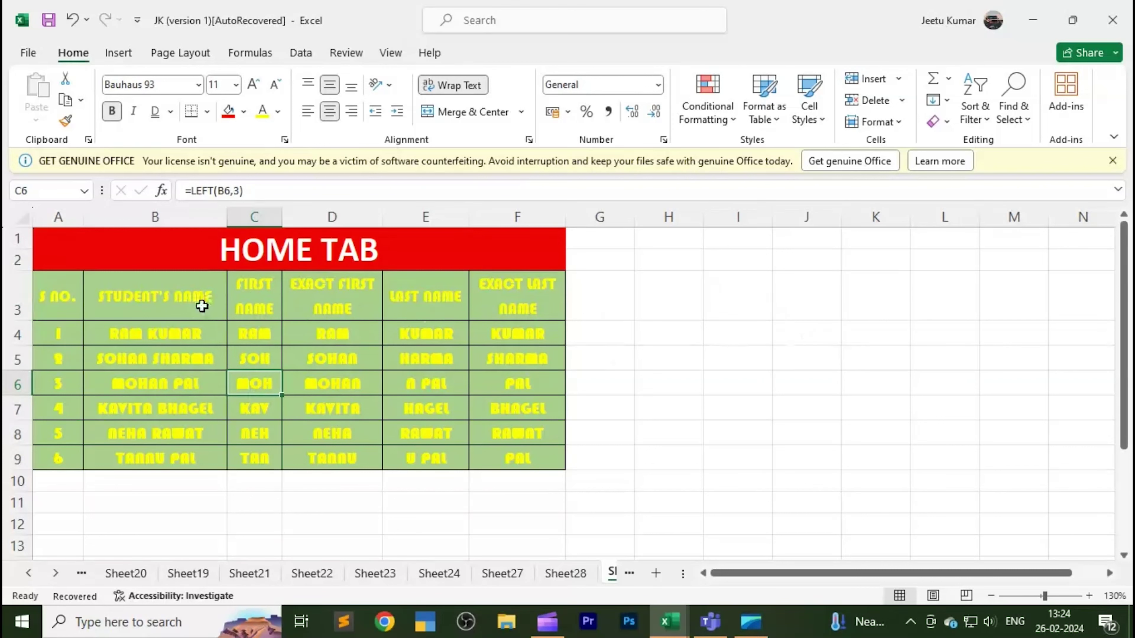
click(194, 295)
key(ctrl+c)
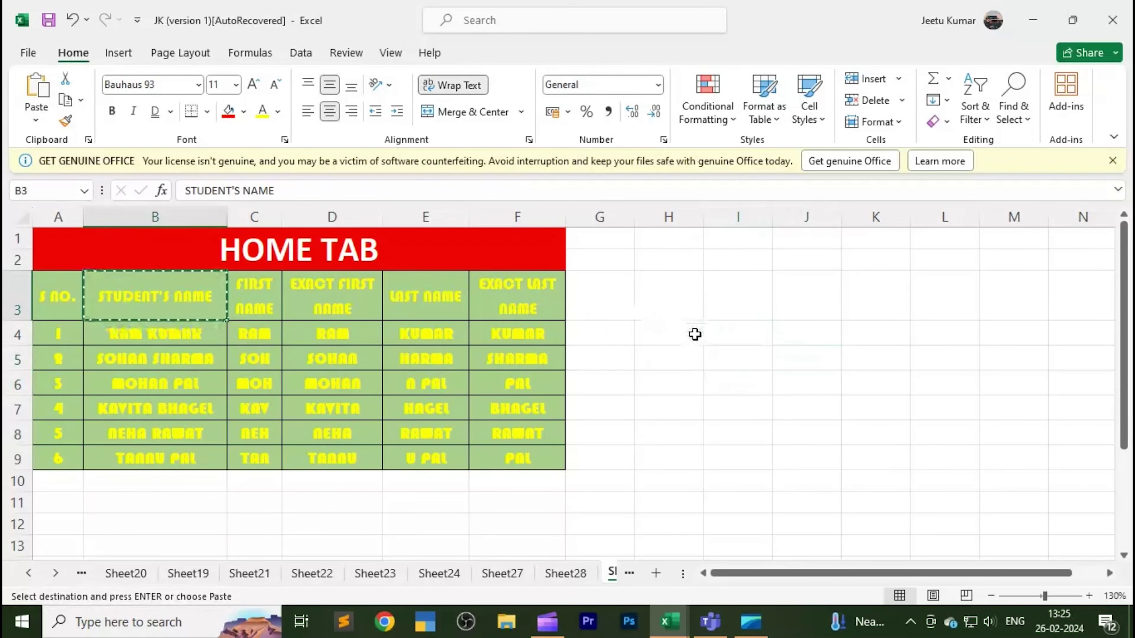
Step: Paste the STUDENT'S NAME header into cell H4
click(697, 333)
key(ctrl+v)
key(Right)
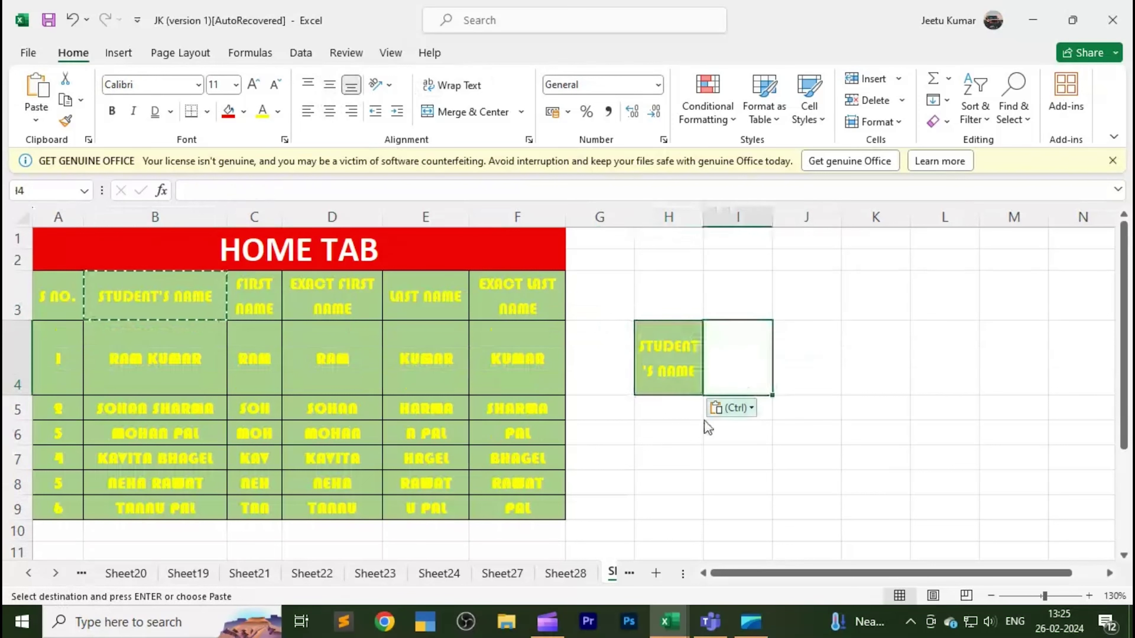
key(Left)
key(Down)
key(Down)
key(Down)
Step: Give cell H4 a bottom border
click(652, 336)
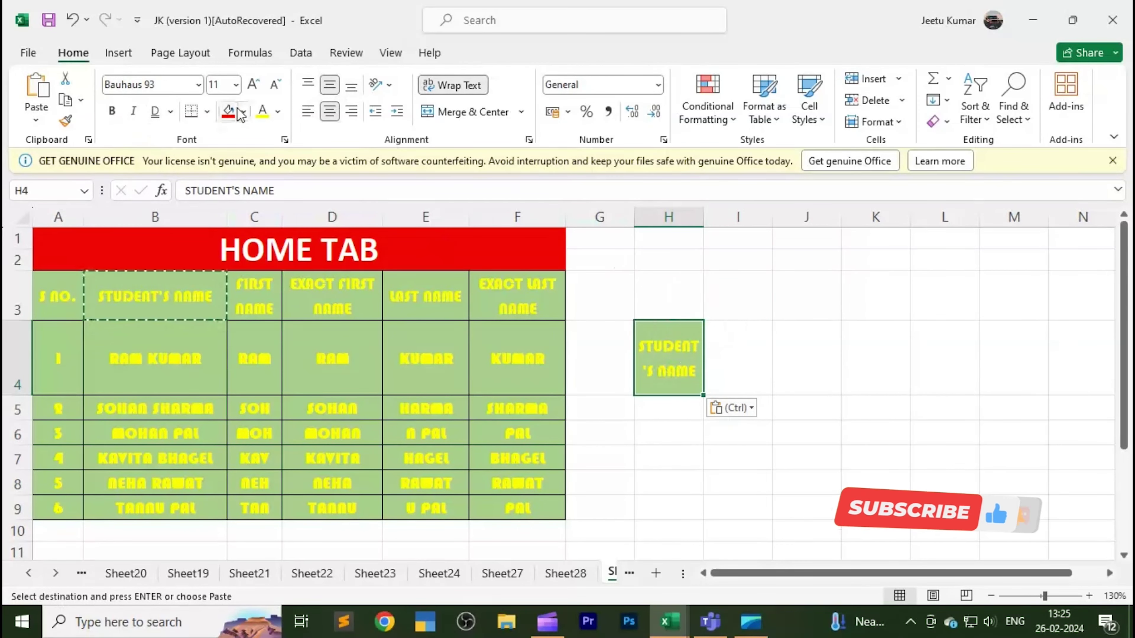
click(207, 112)
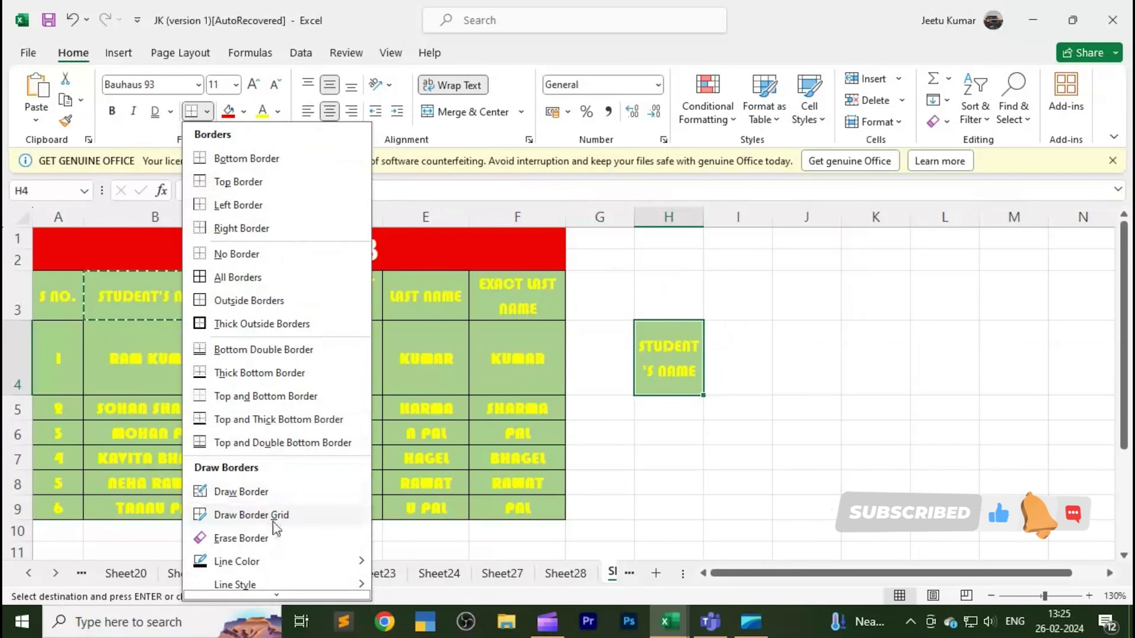
click(235, 247)
click(943, 432)
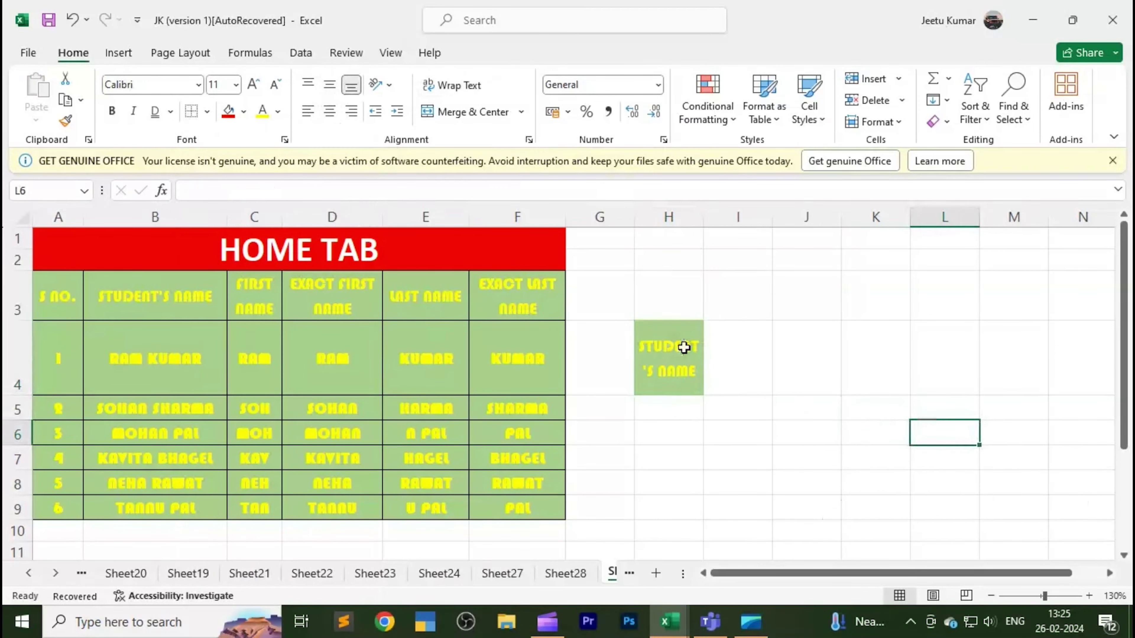
click(671, 367)
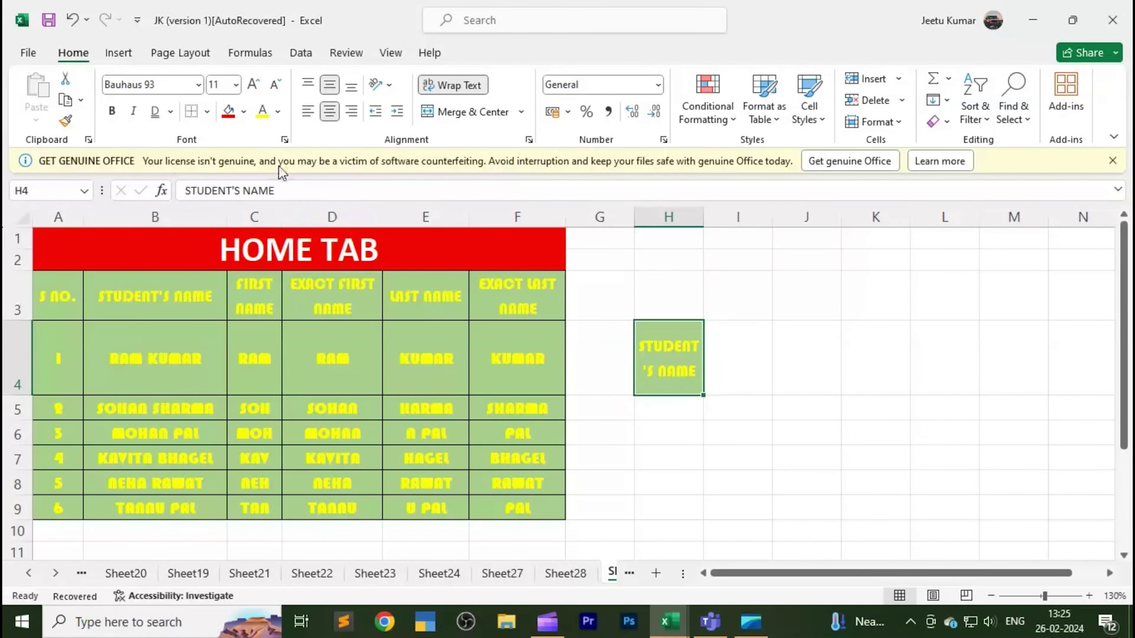
click(207, 111)
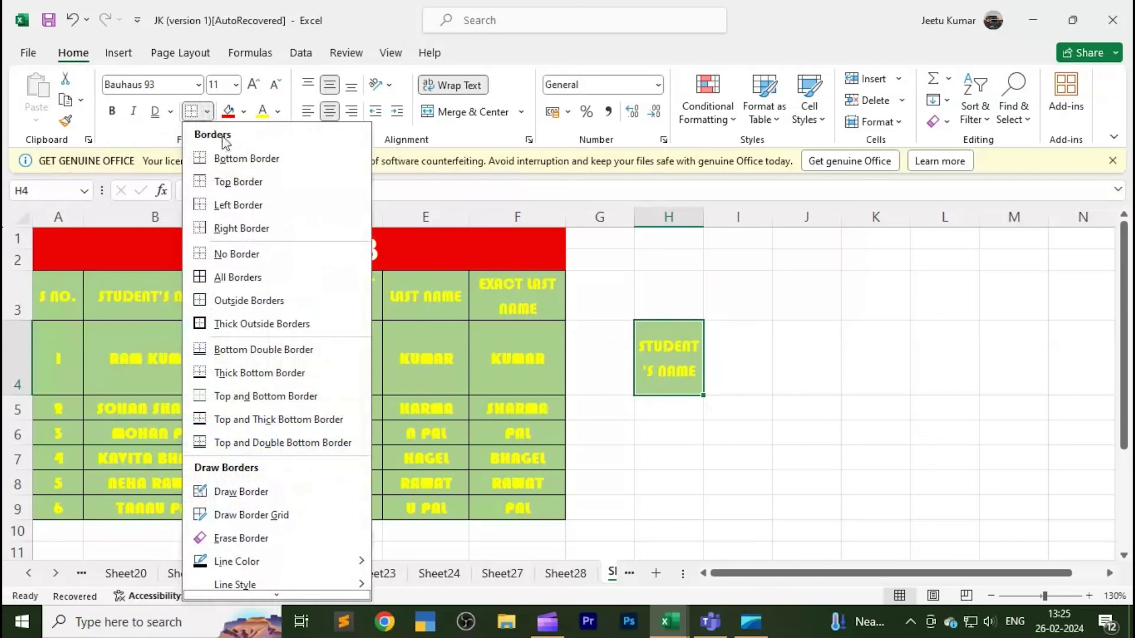
click(246, 158)
click(731, 404)
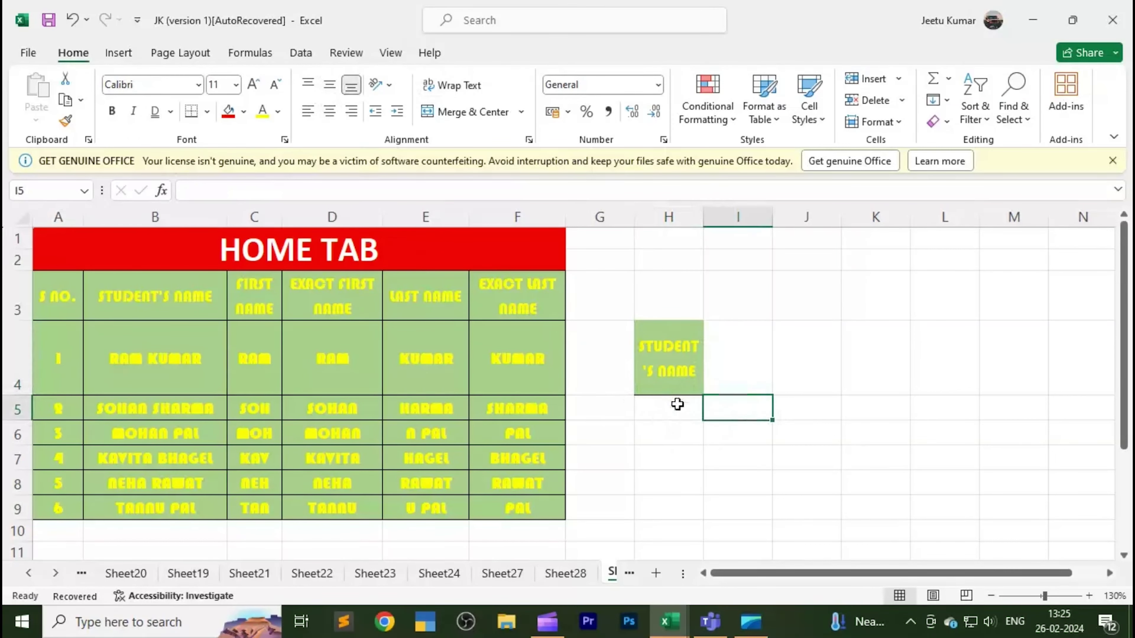
scroll(677, 404, down, 2)
scroll(507, 334, up, 5)
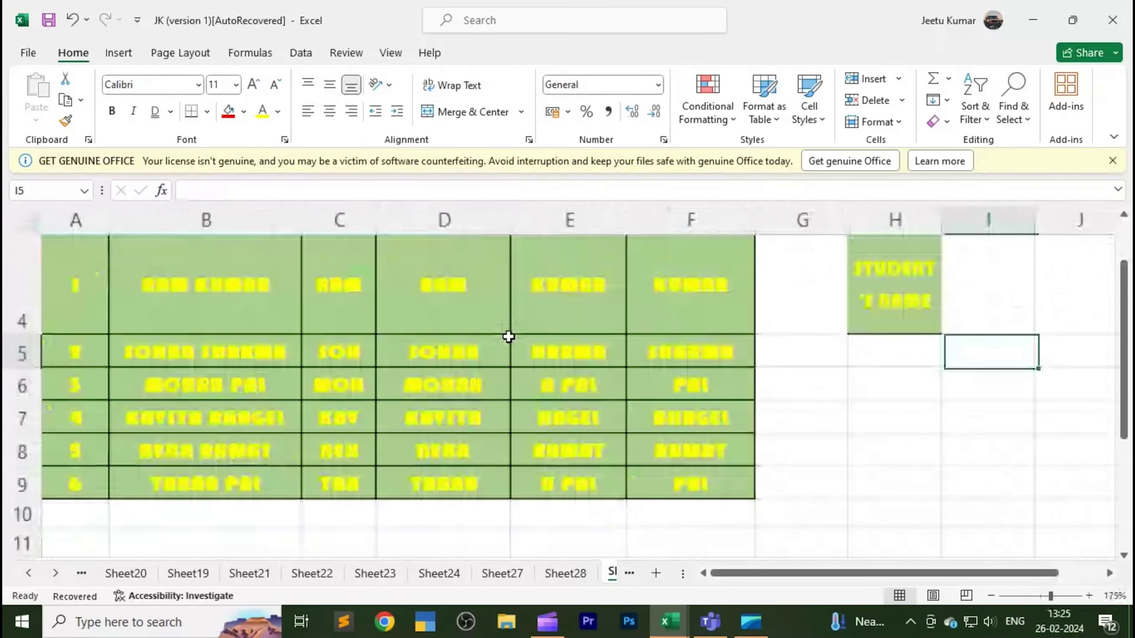
scroll(720, 355, up, 2)
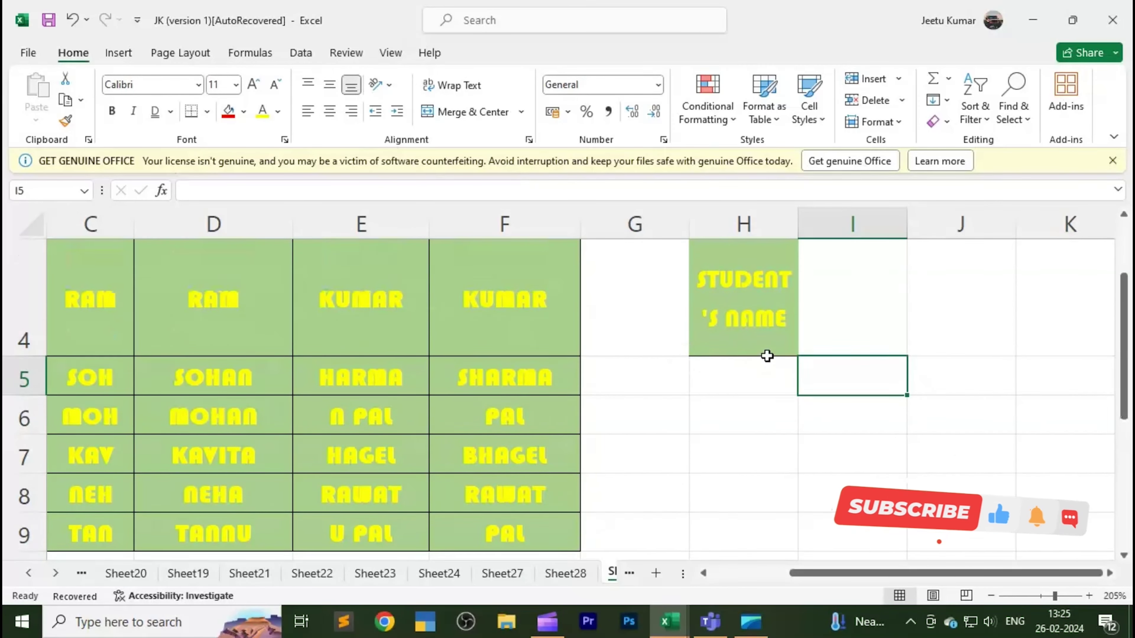
scroll(762, 357, up, 1)
scroll(738, 373, down, 2)
scroll(735, 372, down, 2)
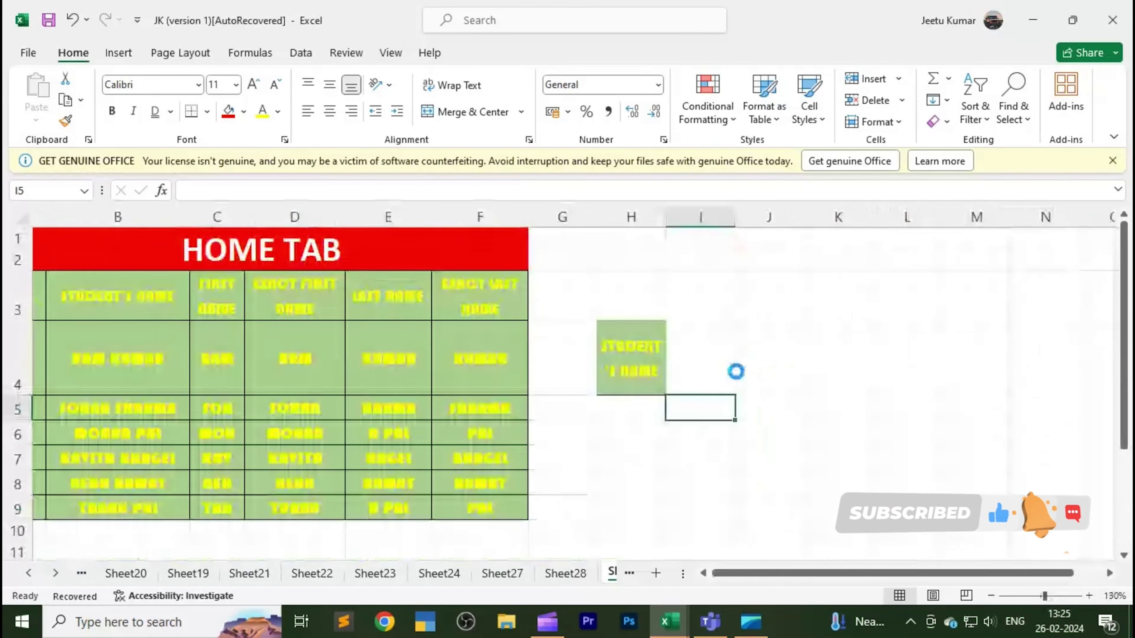
scroll(735, 372, down, 2)
Step: Draw freehand borders along the I4/J4 edge and around cell J4
click(208, 113)
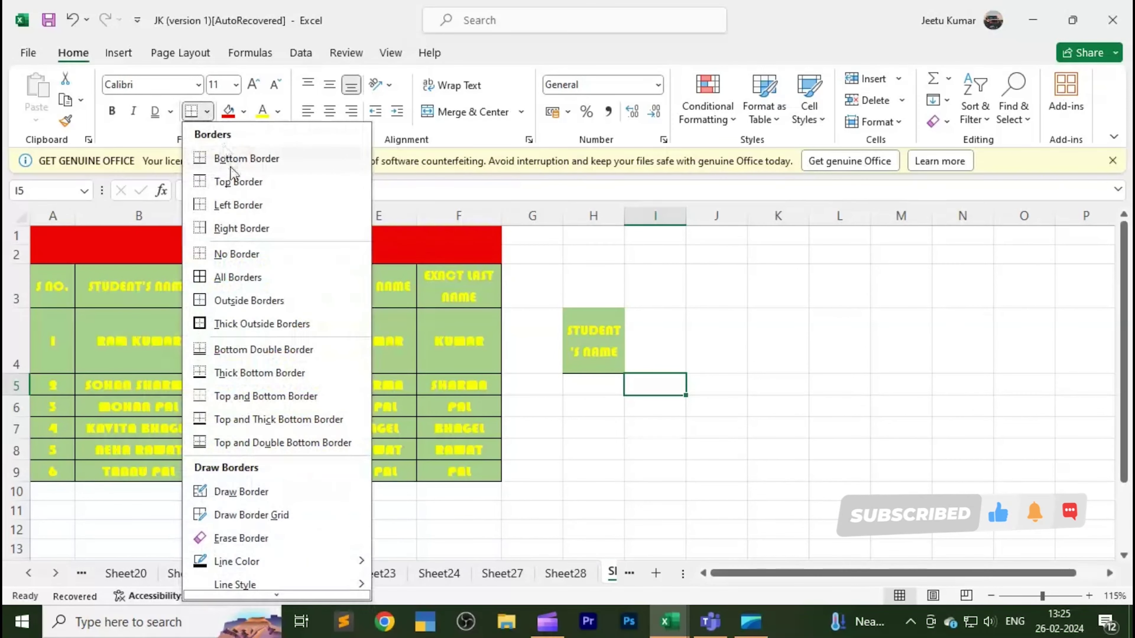
click(277, 493)
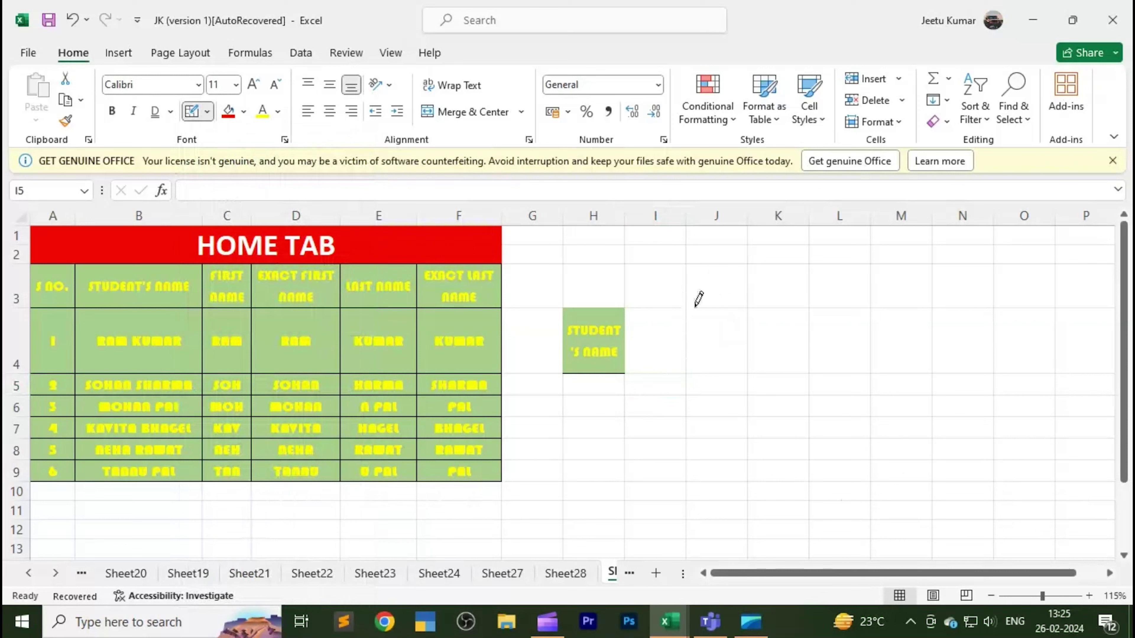
drag(687, 313, 695, 366)
drag(746, 310, 721, 330)
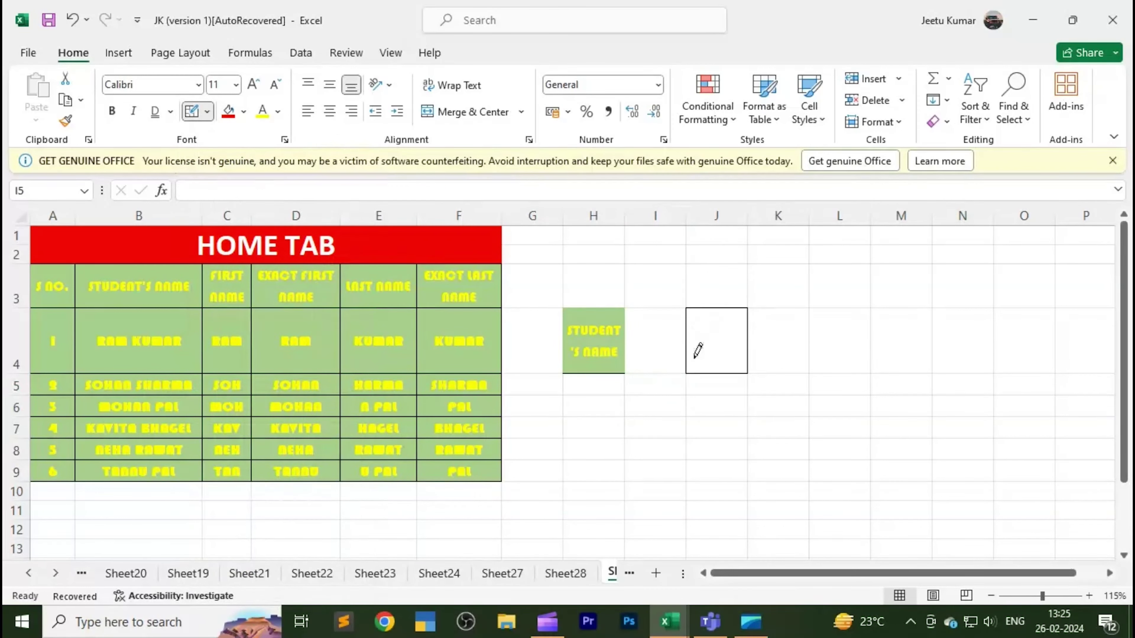
Step: Draw border grids over J4:M9 and G6:I10
click(203, 114)
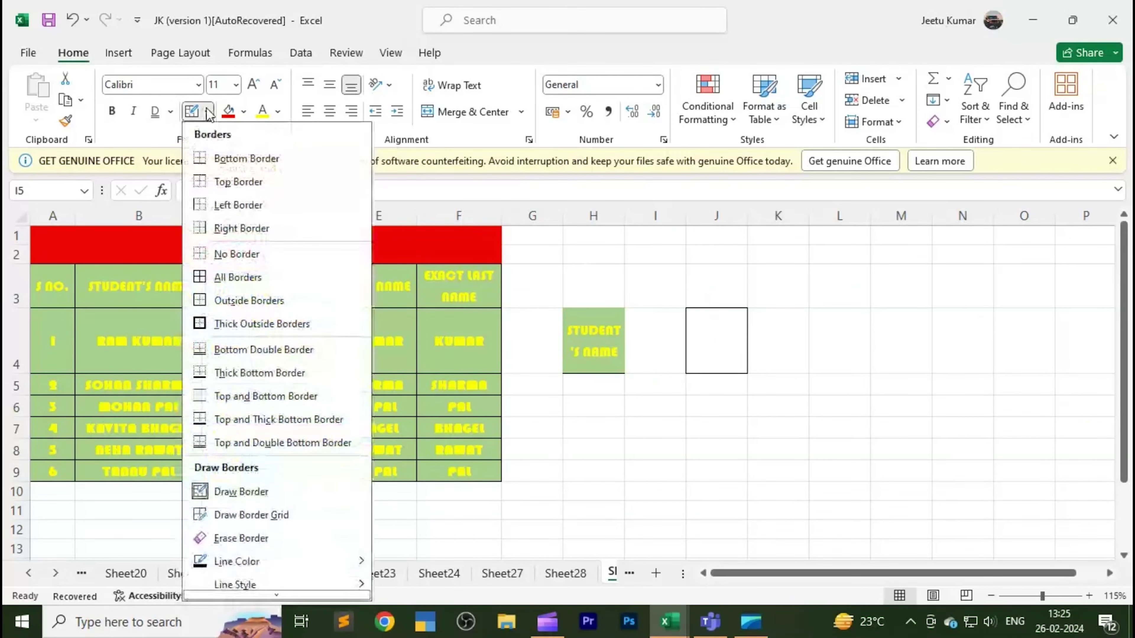
click(272, 519)
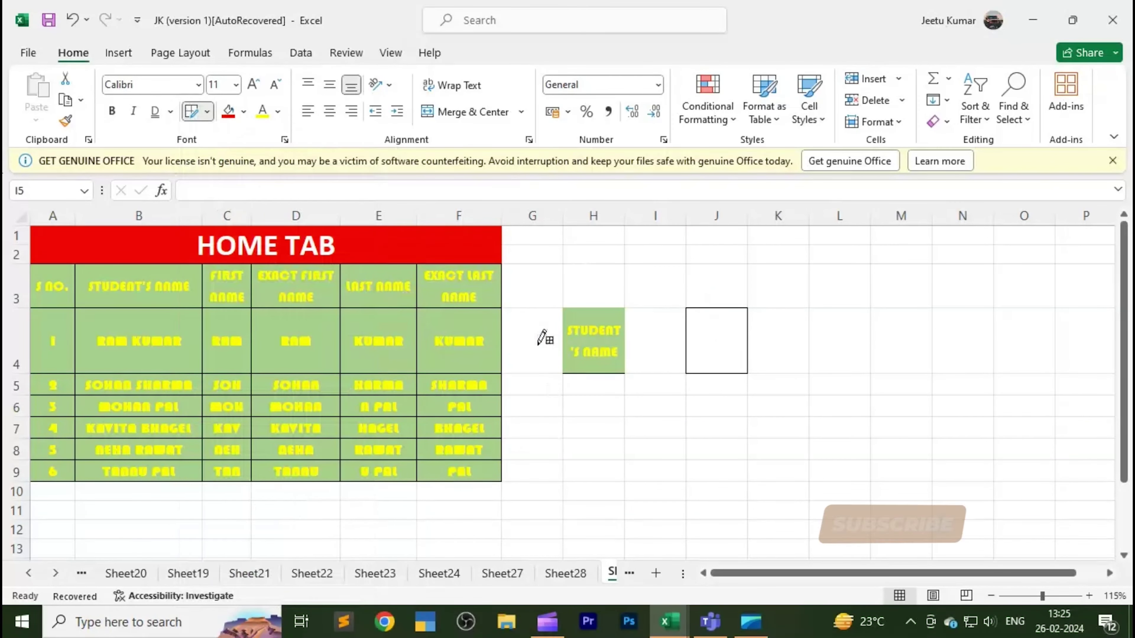
mouse_move(799, 309)
mouse_down()
mouse_move(912, 423)
mouse_move(919, 481)
mouse_up()
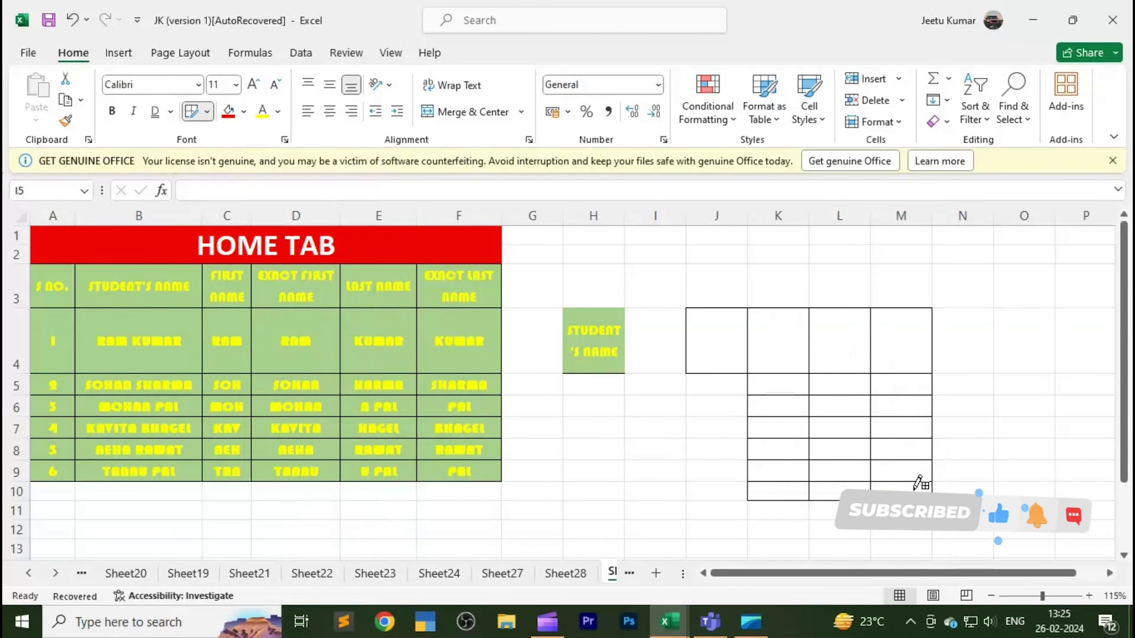
mouse_move(701, 357)
mouse_down()
mouse_move(755, 447)
mouse_move(755, 469)
mouse_up()
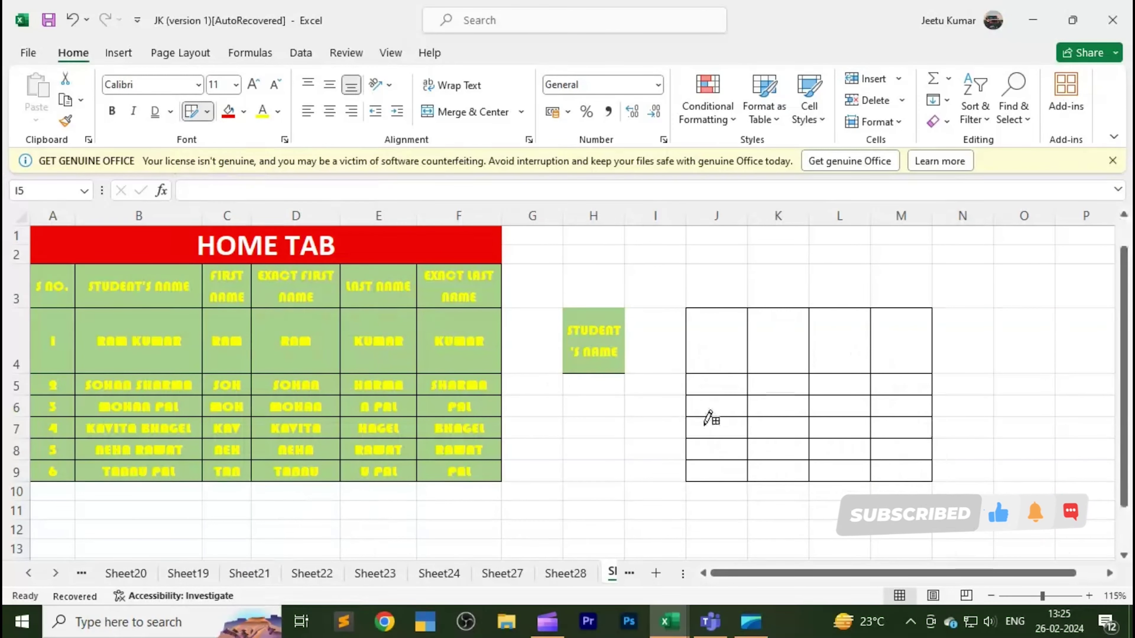
drag(534, 383, 669, 487)
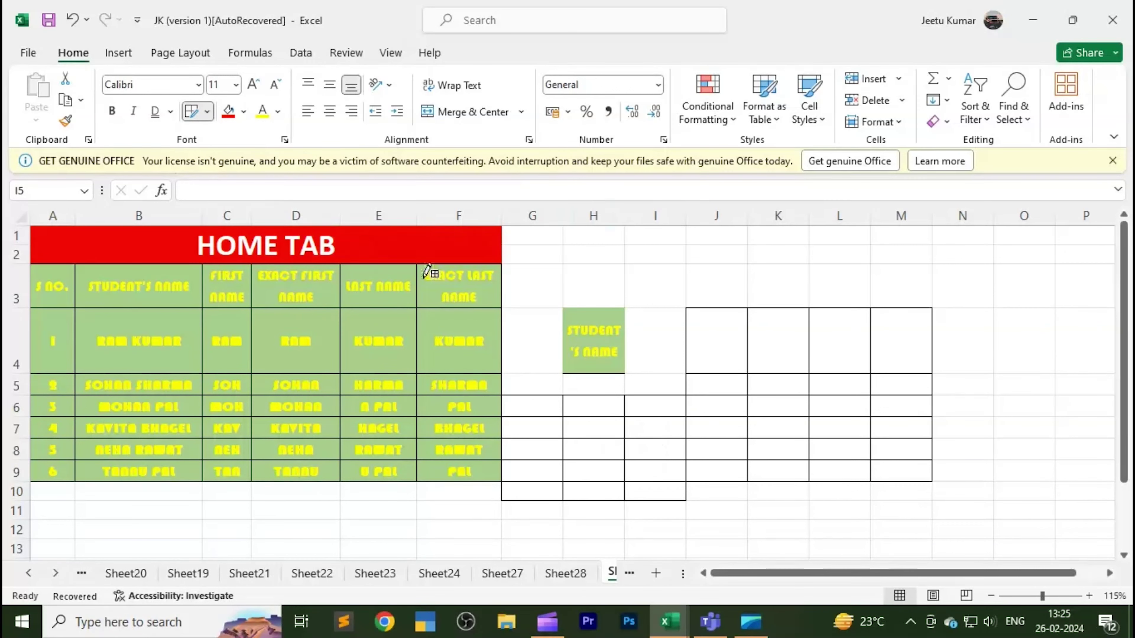
click(207, 113)
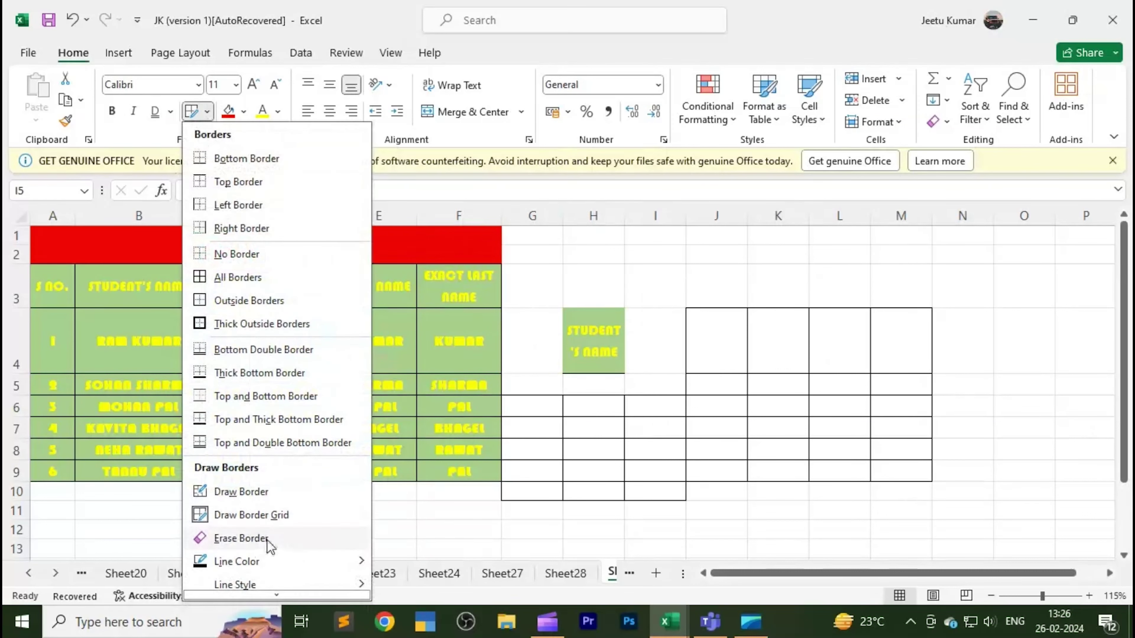
Step: Erase the drawn grids across G4:M10 and every border of the student table A3:F9
click(241, 538)
mouse_move(532, 310)
mouse_down()
mouse_move(915, 478)
mouse_move(600, 471)
mouse_up()
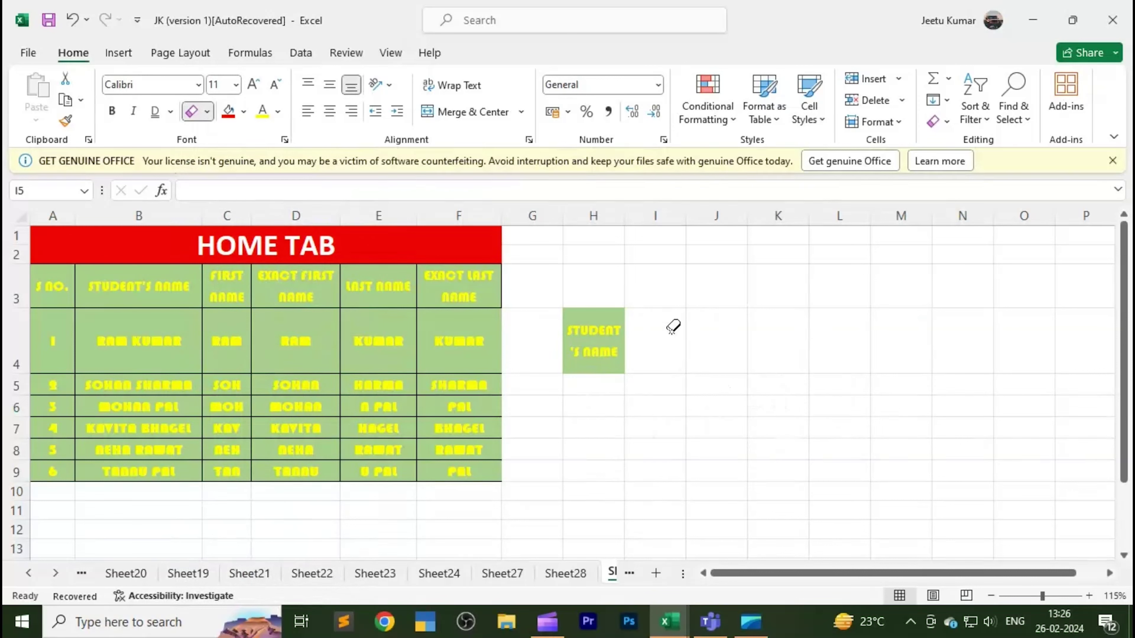
drag(64, 278, 491, 476)
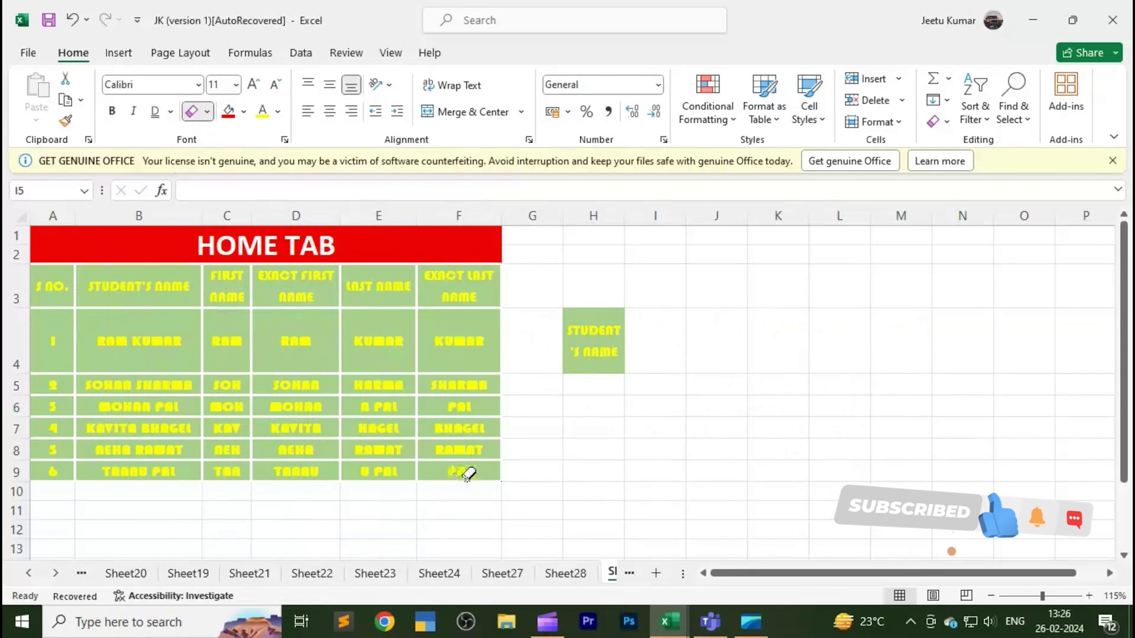
click(208, 112)
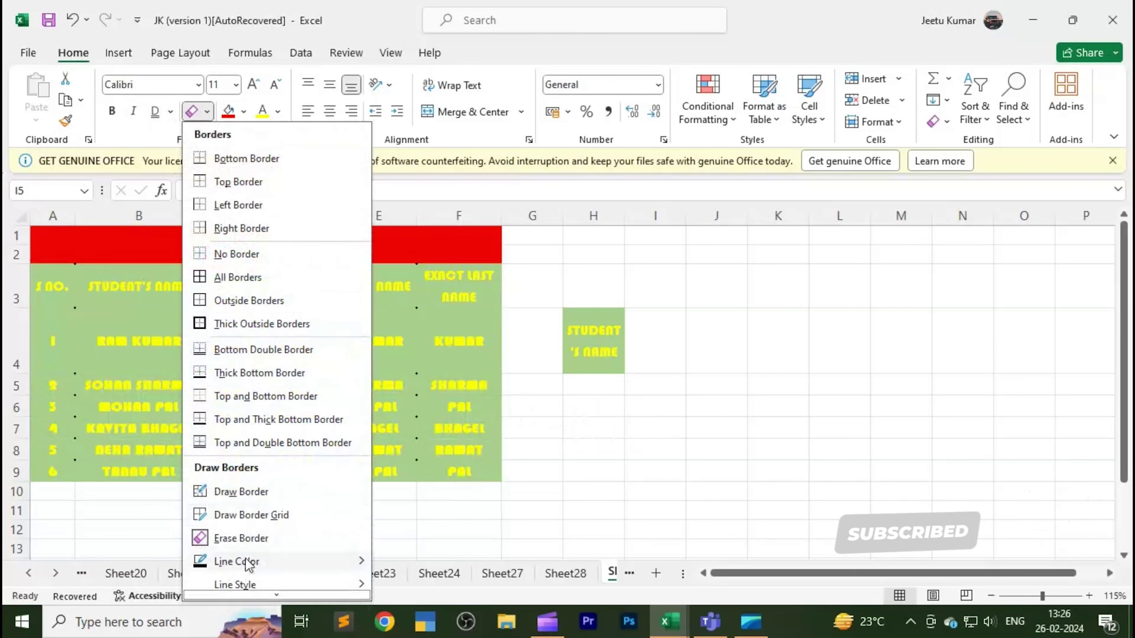
mouse_move(266, 562)
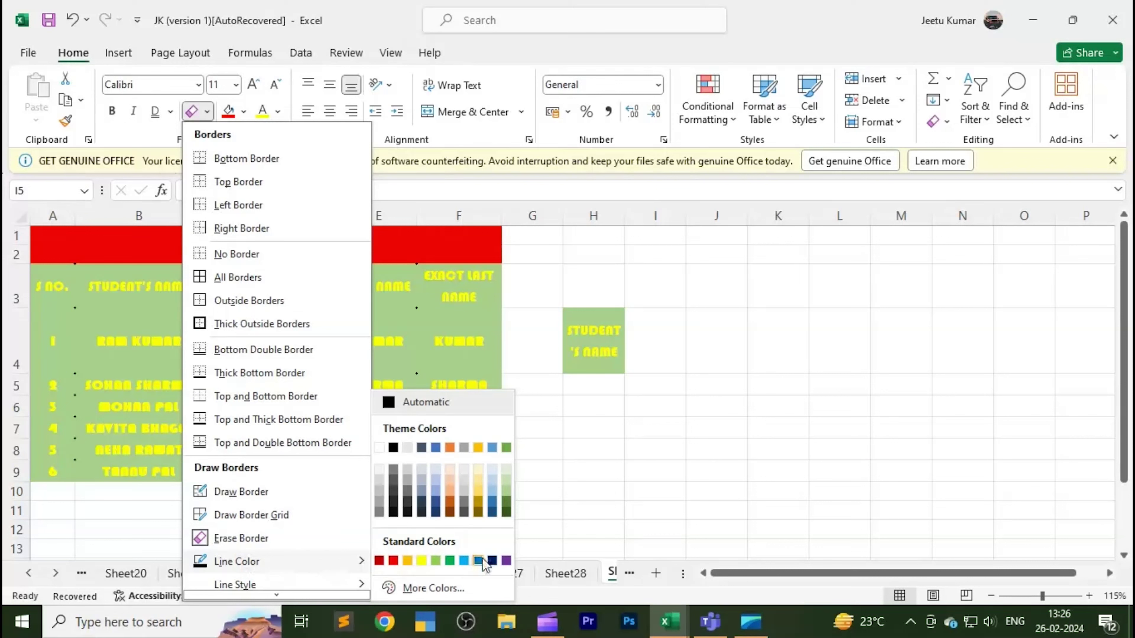
Step: Draw a red-line border grid over cells I4:N9
click(393, 560)
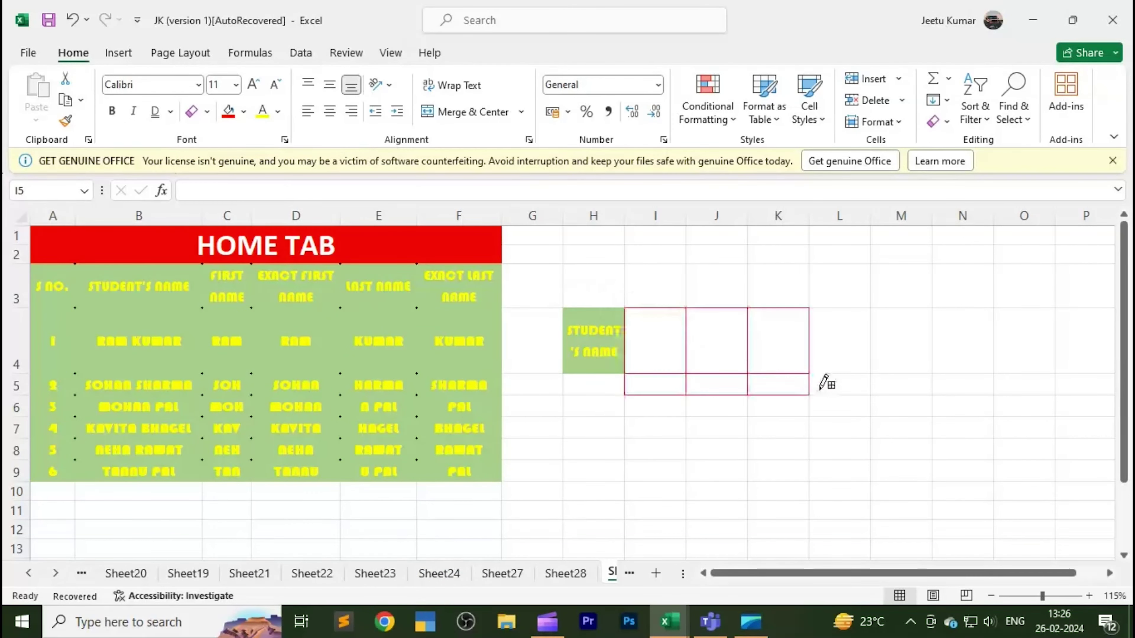
drag(633, 307, 974, 474)
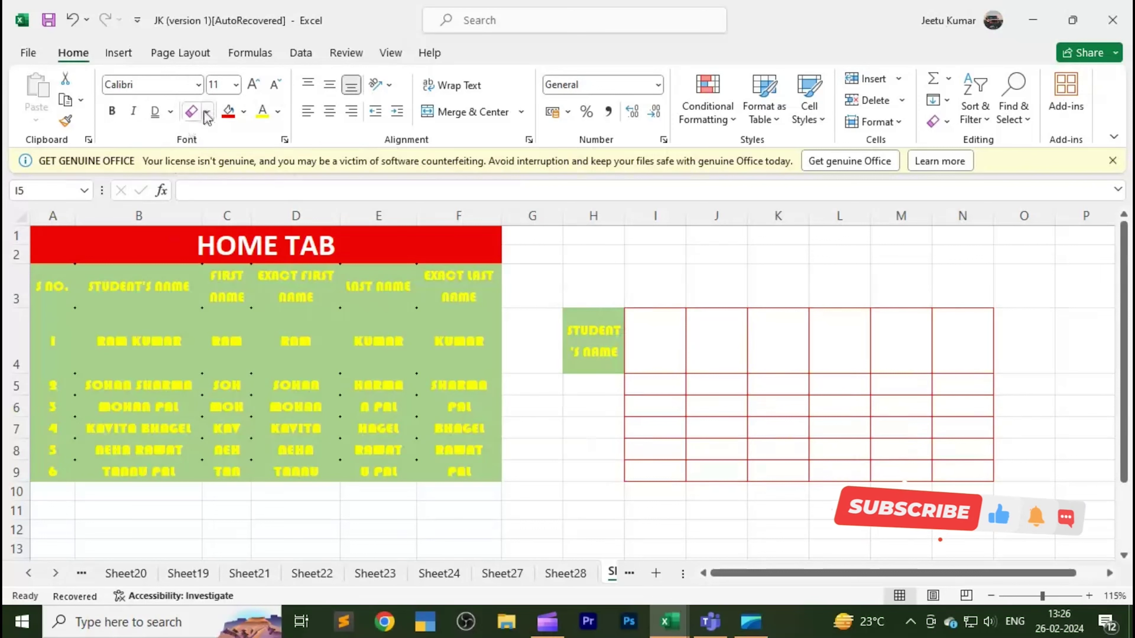
key(Escape)
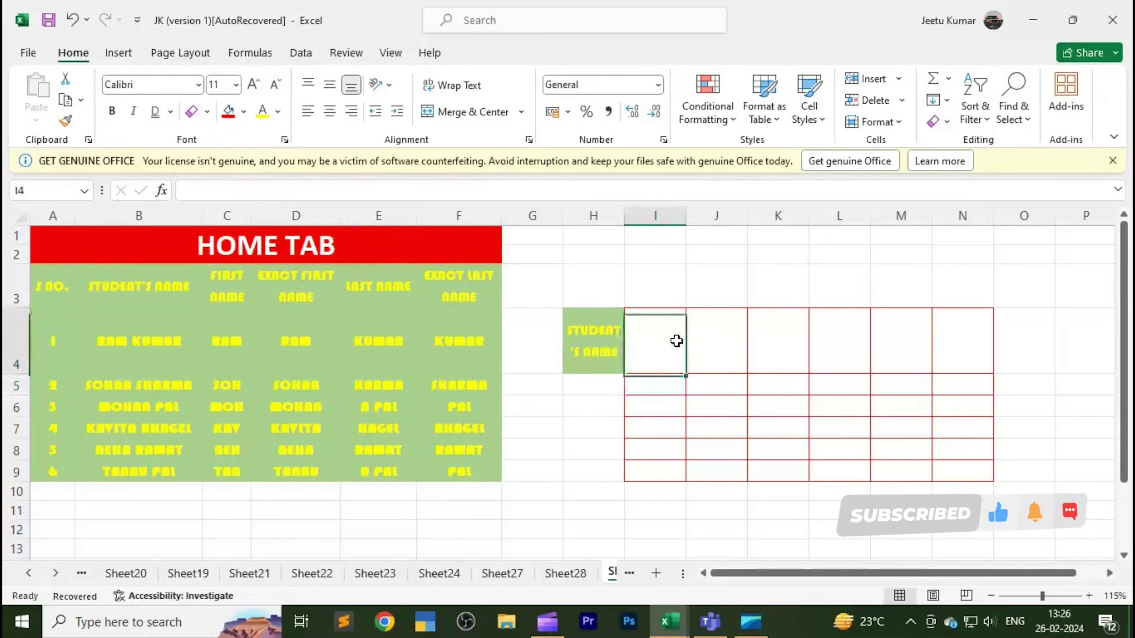
Step: Fill the header row I4:N4 with yellow
drag(676, 340, 954, 351)
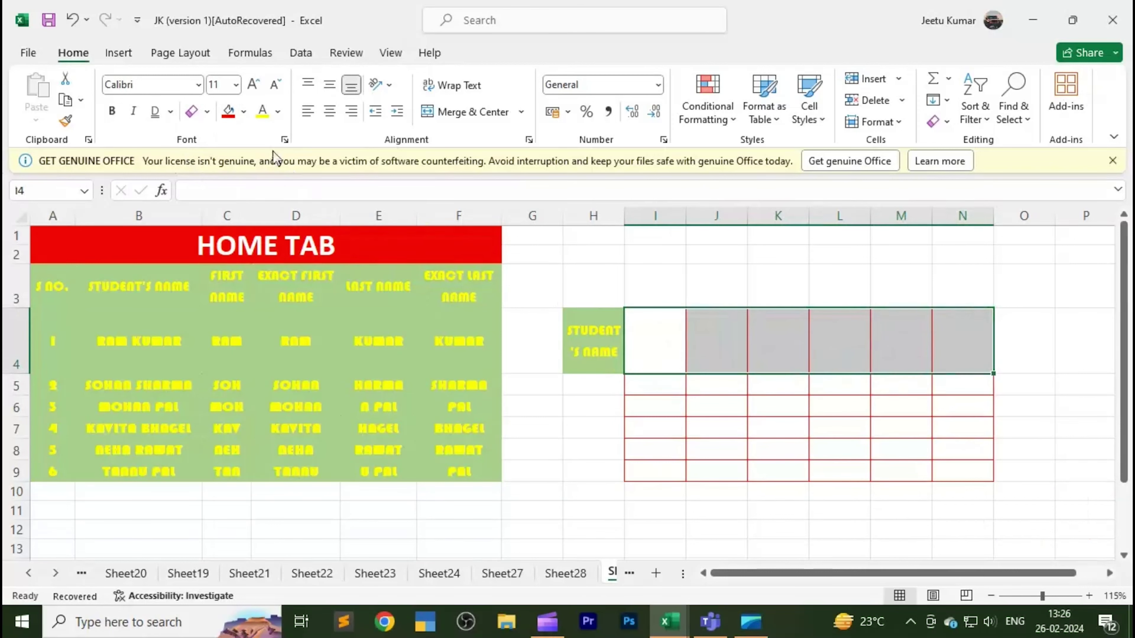
click(235, 116)
click(243, 111)
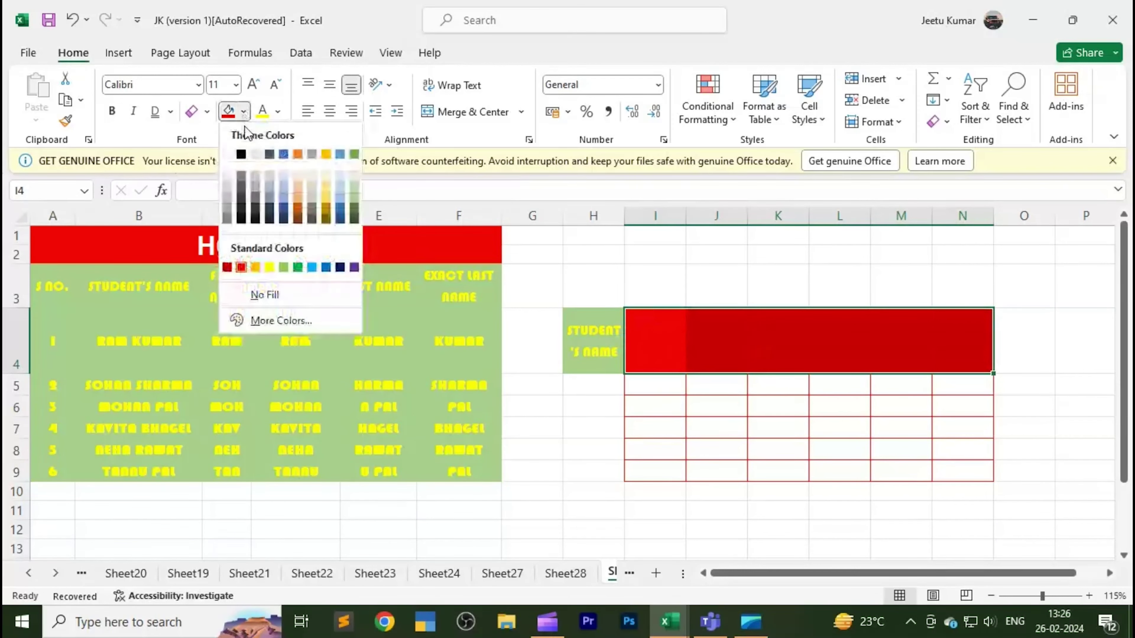
click(269, 266)
Step: Make the STUDENT'S NAME text in H4 red
drag(800, 427, 749, 427)
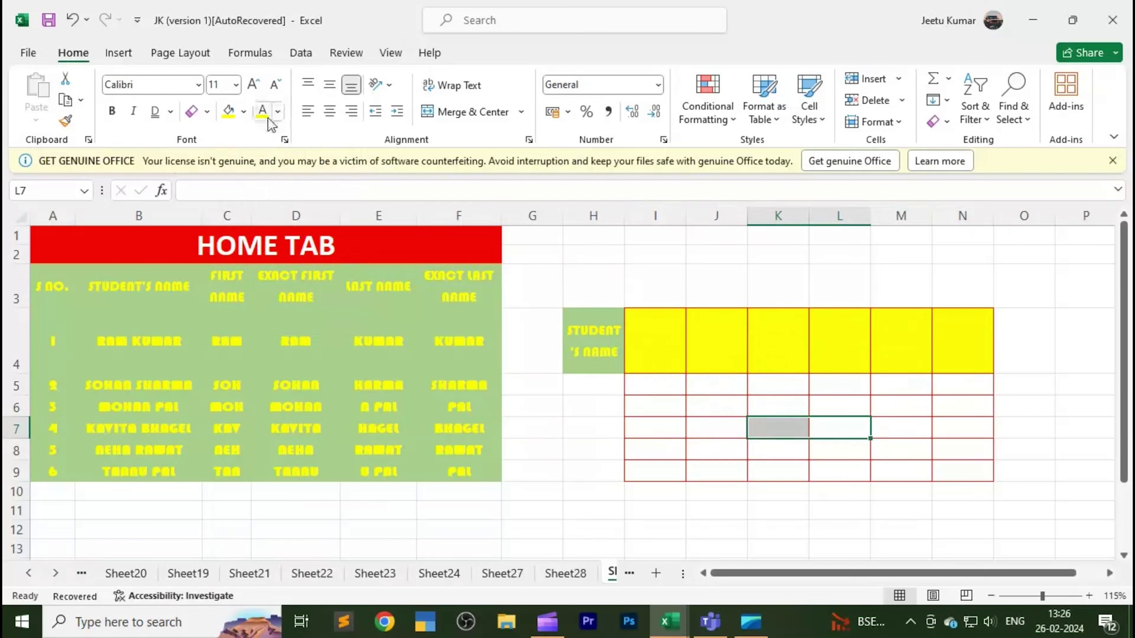
click(278, 112)
drag(655, 406, 655, 384)
click(581, 347)
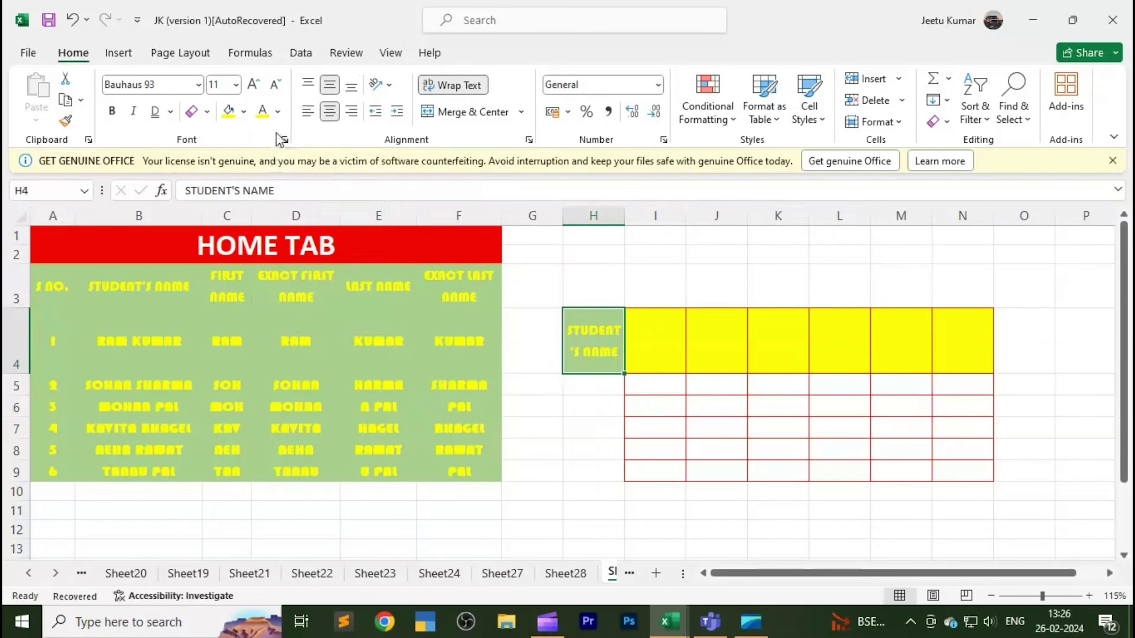
click(277, 112)
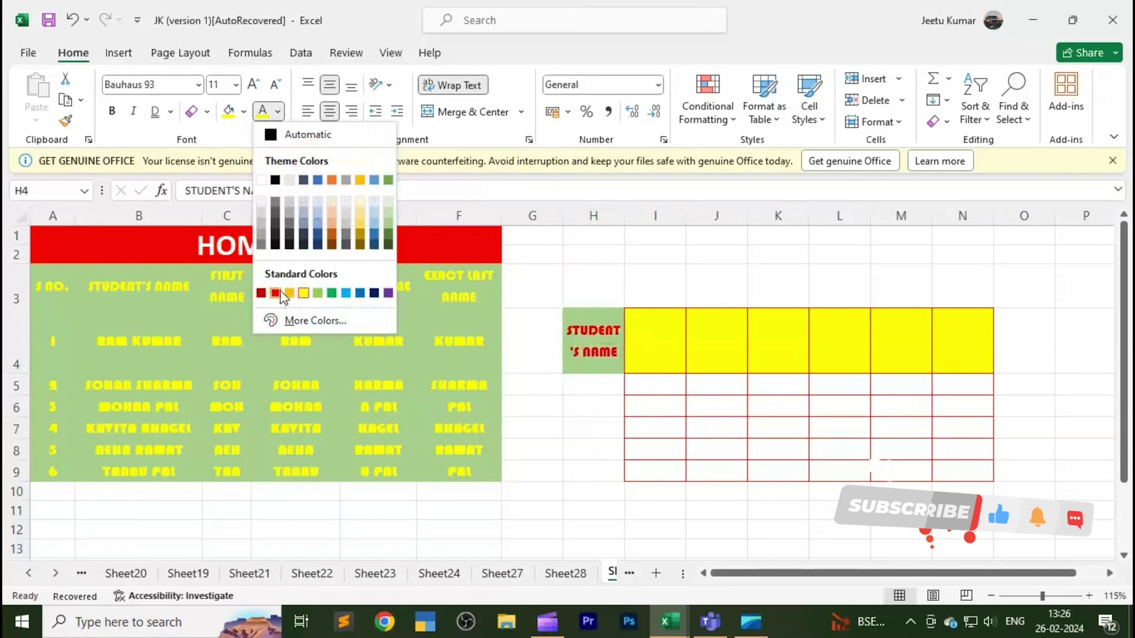
click(275, 293)
click(767, 400)
click(580, 348)
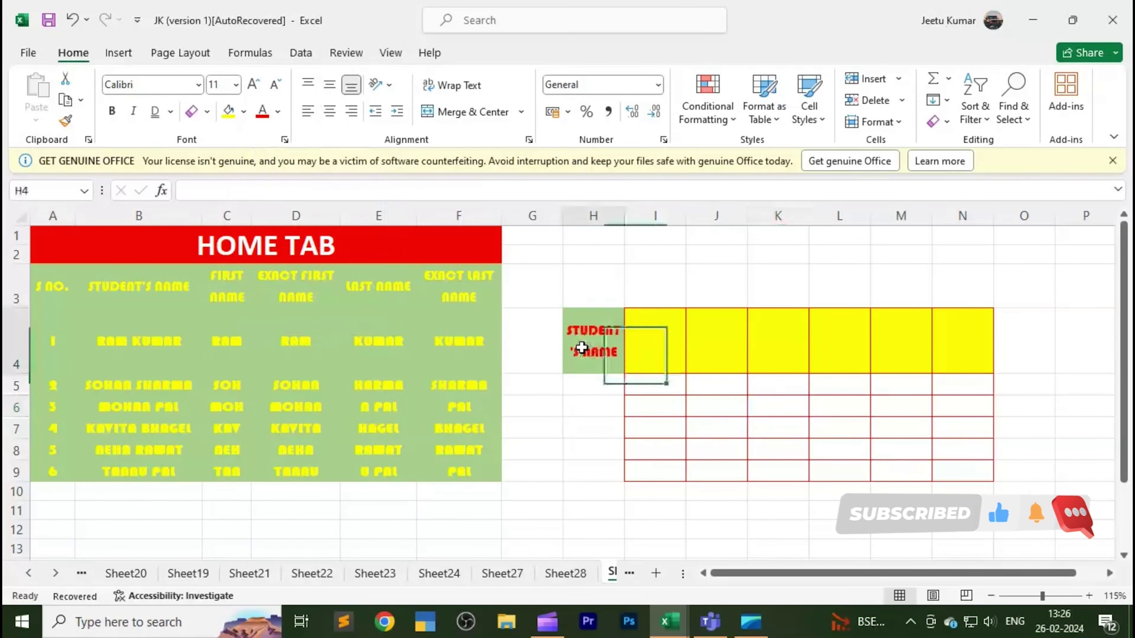